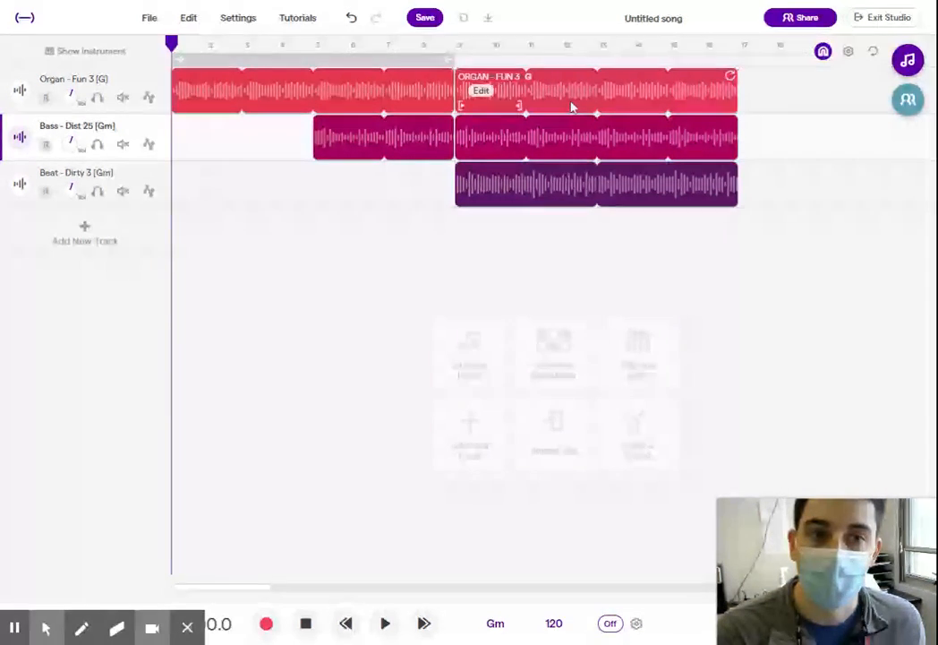
- Copy the organ, bass and beat clips in bars 9 to 17 and paste them starting at bar 17
{"action": "key", "text": "g"}
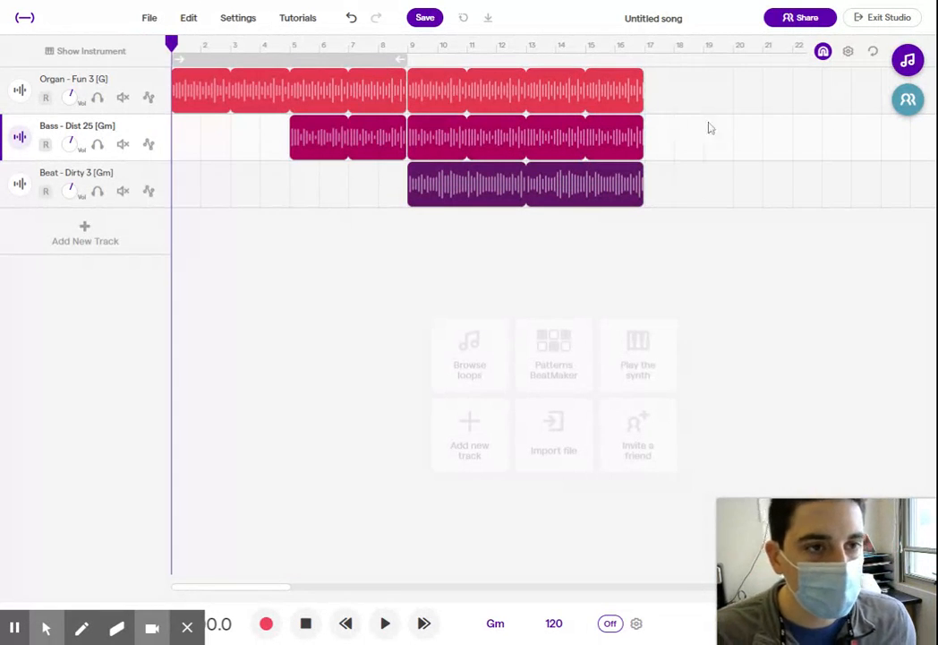
{"action": "left_click_drag", "start_coordinate": [712, 79], "coordinate": [622, 252]}
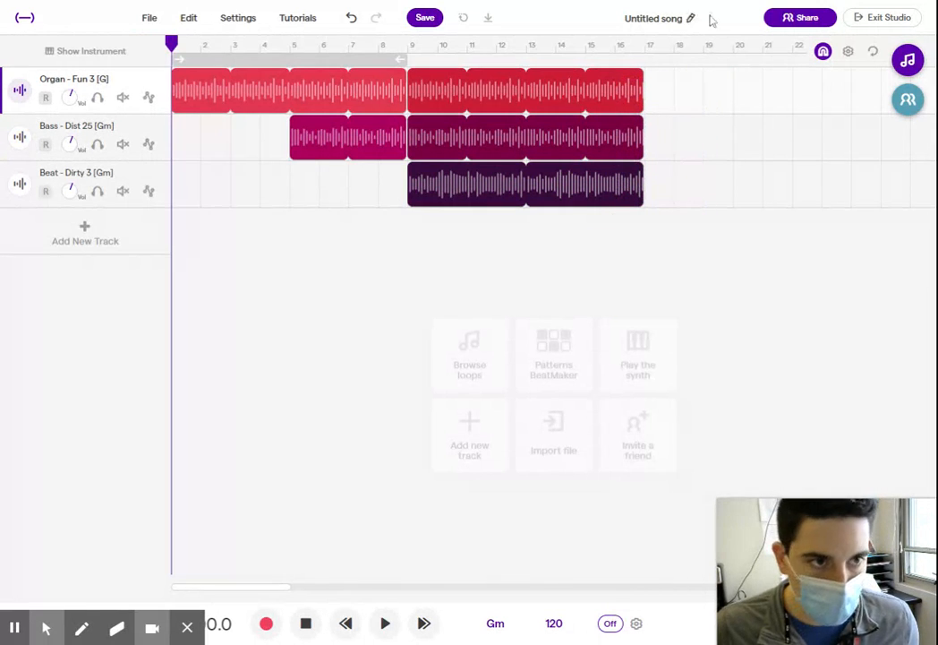
{"action": "left_click", "coordinate": [644, 42]}
{"action": "key", "text": "ctrl+v"}
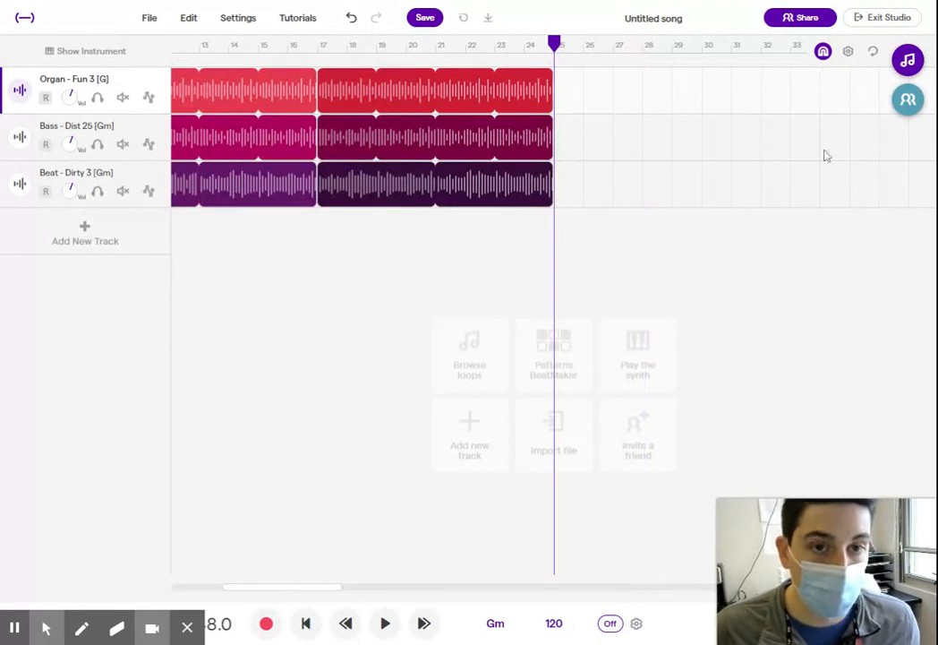
{"action": "left_click_drag", "start_coordinate": [330, 588], "coordinate": [281, 595]}
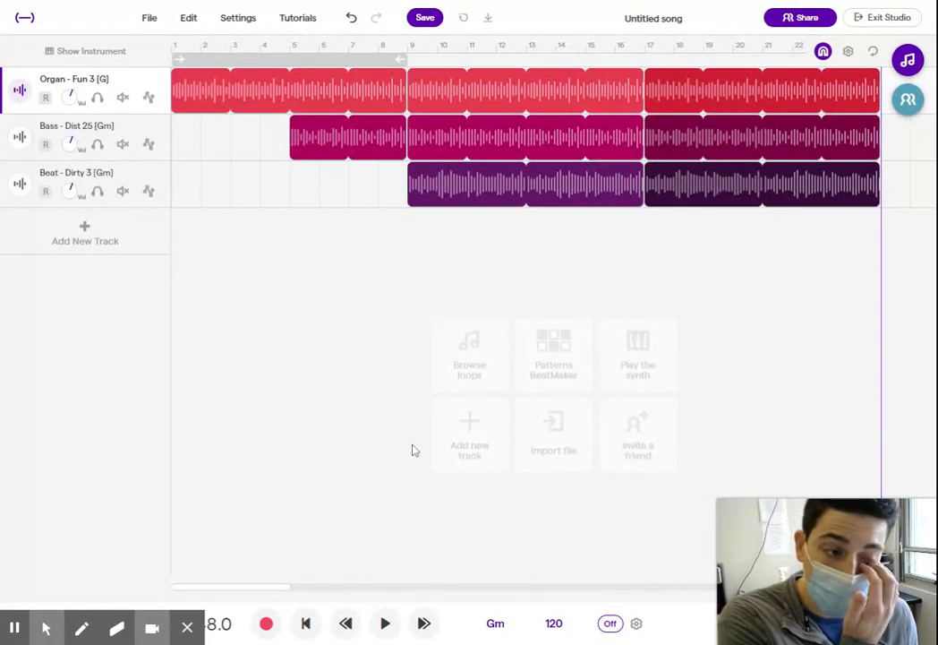
- Select all organ, bass and beat clips from bar 9 through bar 25 to show the repeated section
{"action": "mouse_move", "coordinate": [900, 576]}
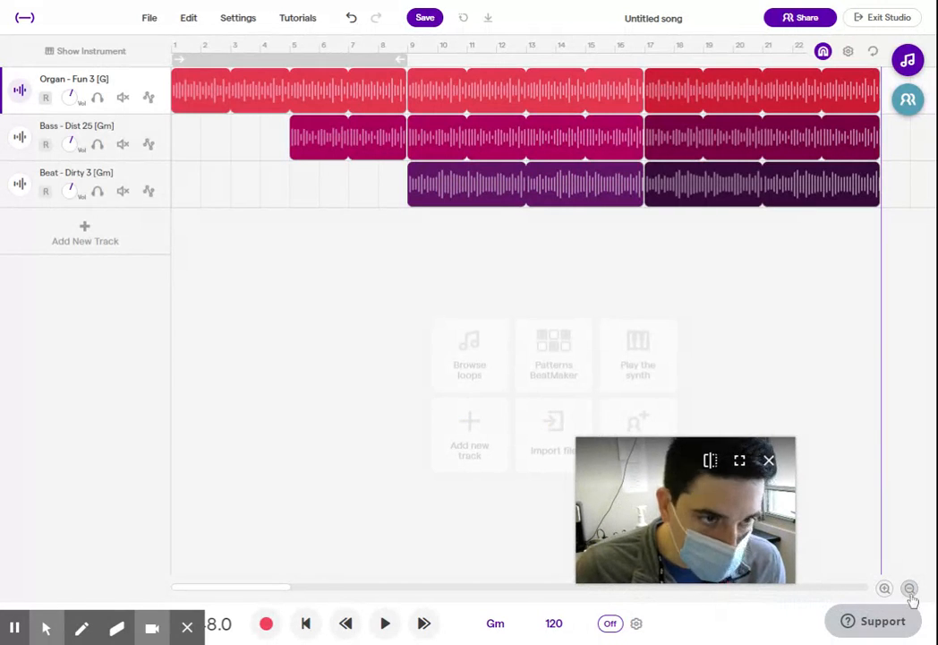
{"action": "left_click", "coordinate": [910, 589]}
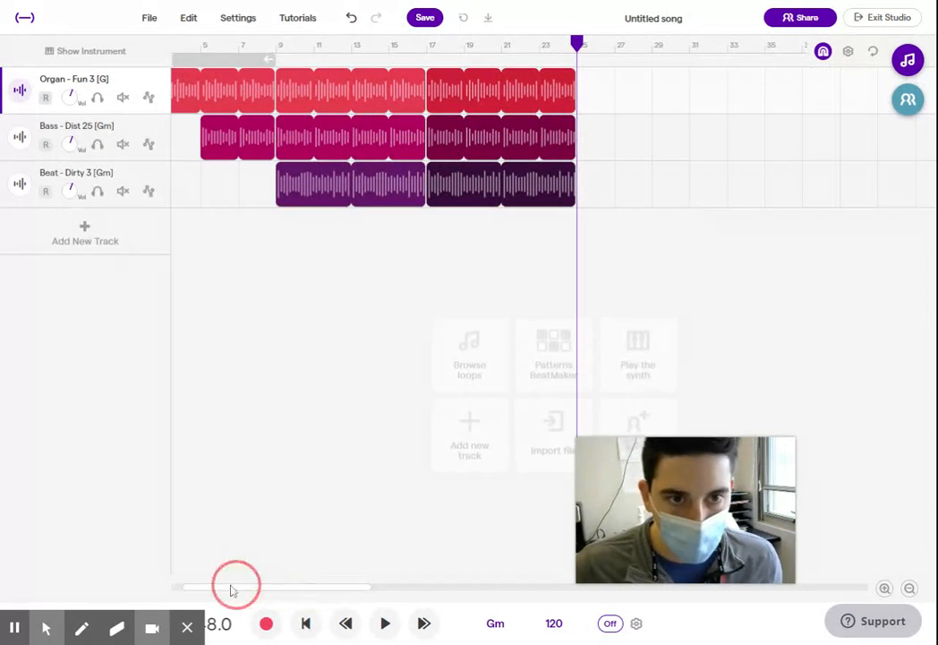
{"action": "left_click_drag", "start_coordinate": [285, 588], "coordinate": [265, 591]}
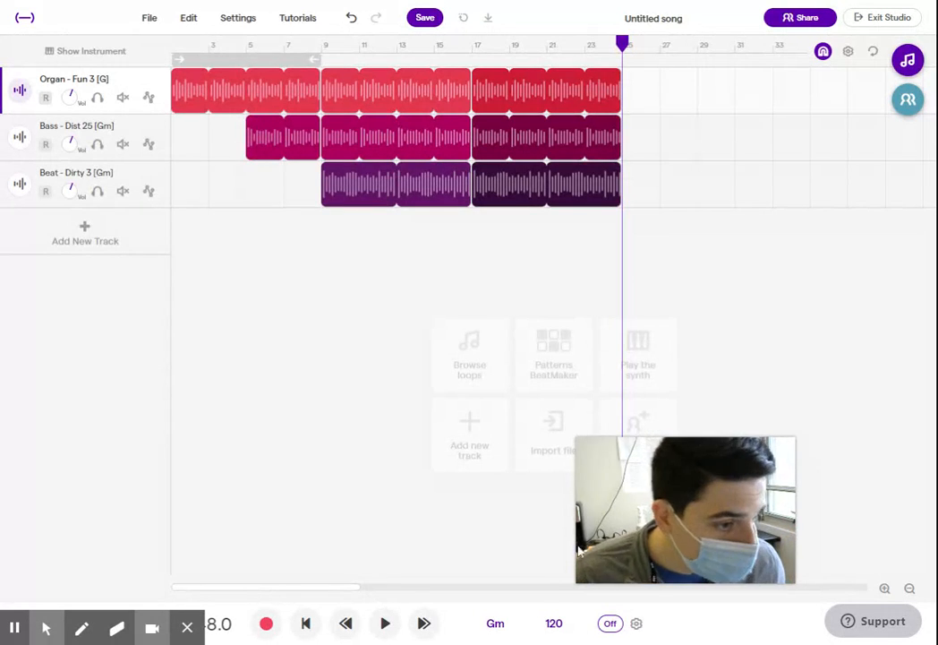
{"action": "left_click", "coordinate": [909, 588]}
{"action": "left_click", "coordinate": [910, 588]}
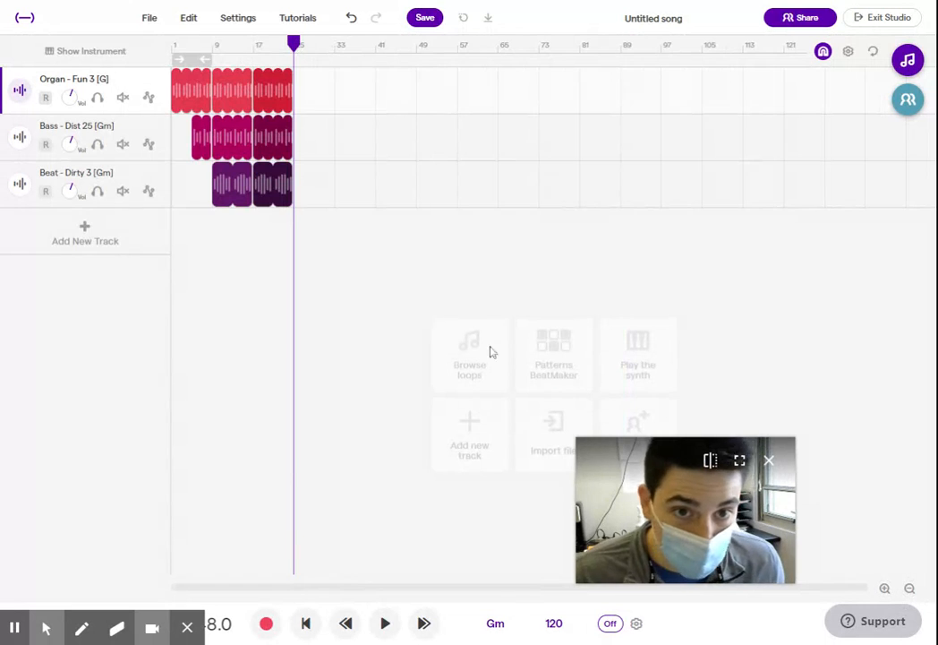
{"action": "left_click", "coordinate": [884, 588]}
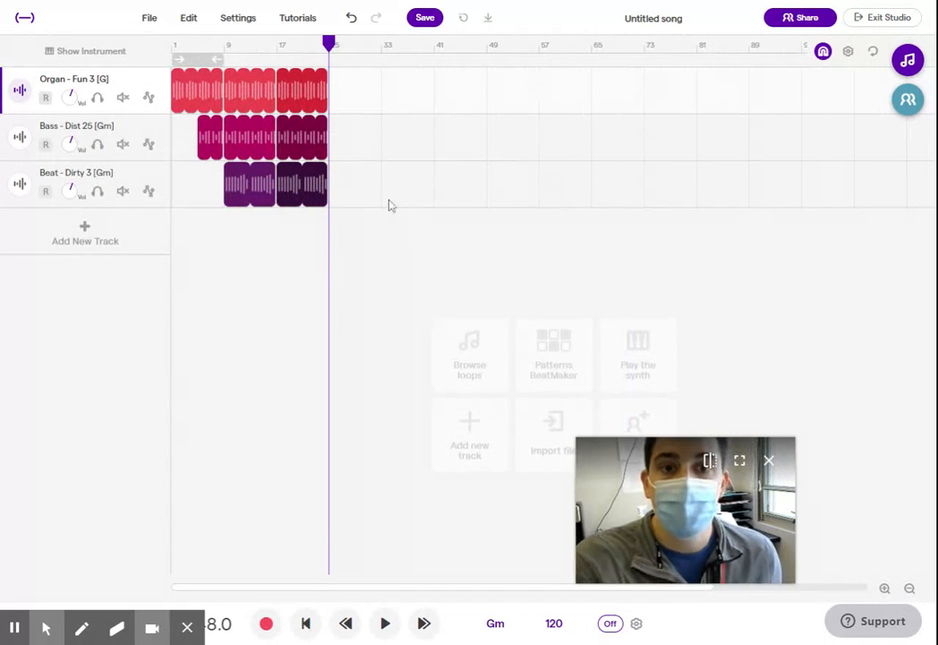
{"action": "left_click_drag", "start_coordinate": [365, 82], "coordinate": [254, 229]}
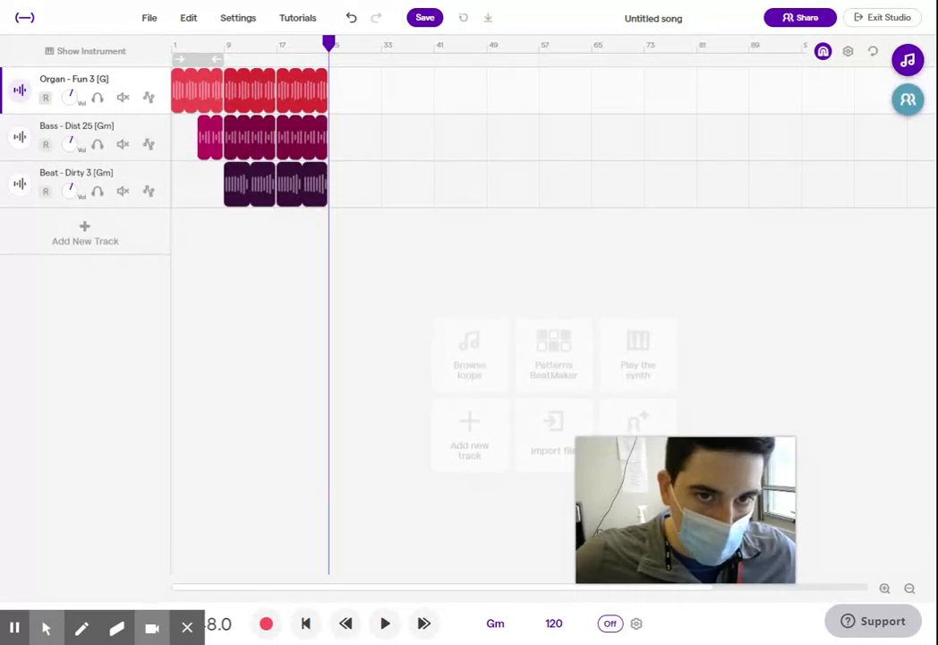
{"action": "left_click", "coordinate": [885, 591]}
{"action": "left_click", "coordinate": [885, 591]}
{"action": "left_click", "coordinate": [885, 591]}
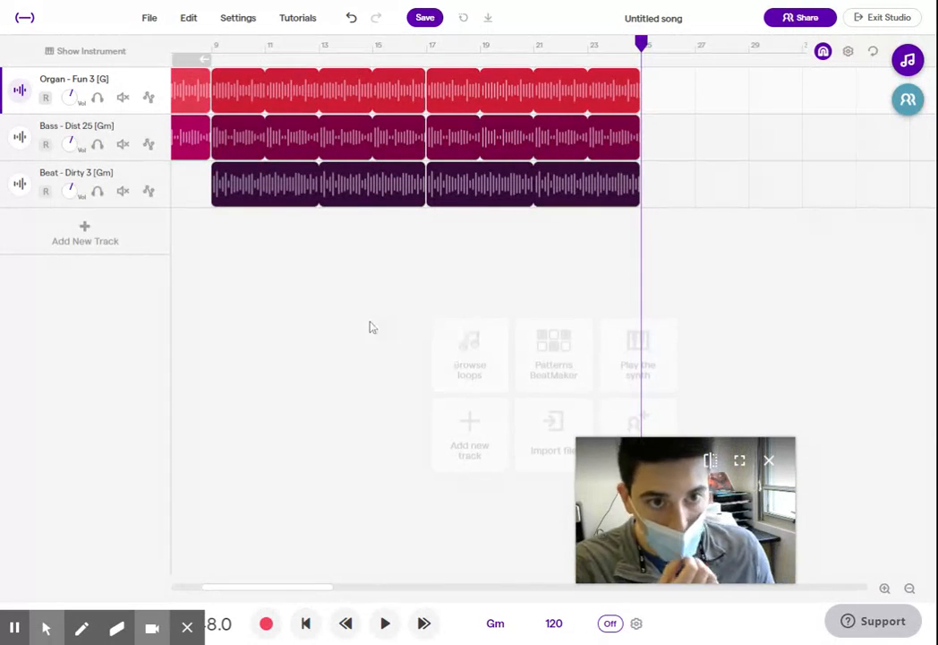
{"action": "left_click_drag", "start_coordinate": [268, 592], "coordinate": [235, 591]}
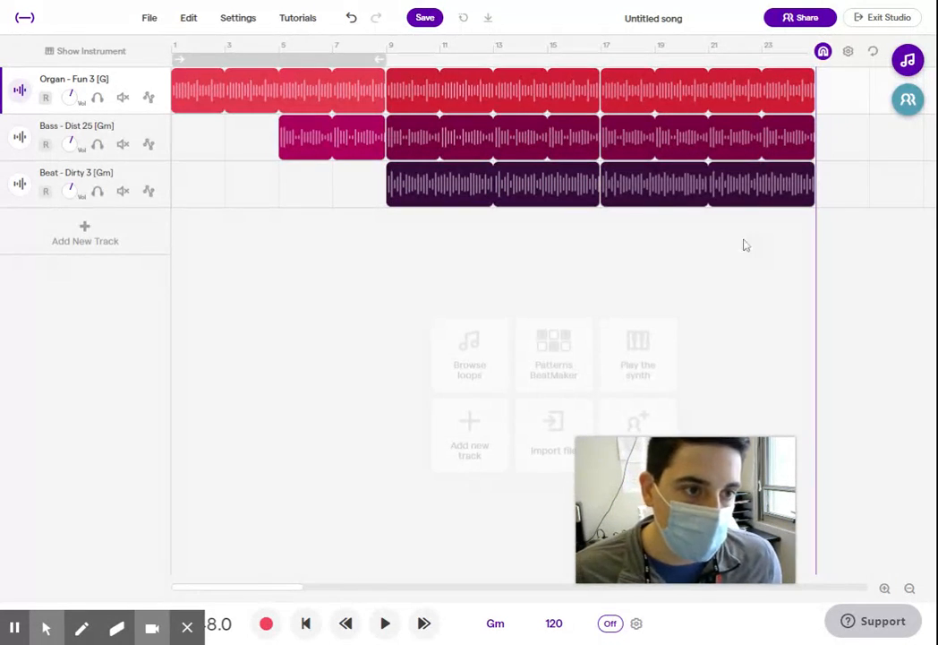
- Play back the song from bar 9 to hear the combined loops
{"action": "left_click", "coordinate": [393, 44]}
{"action": "key", "text": "space"}
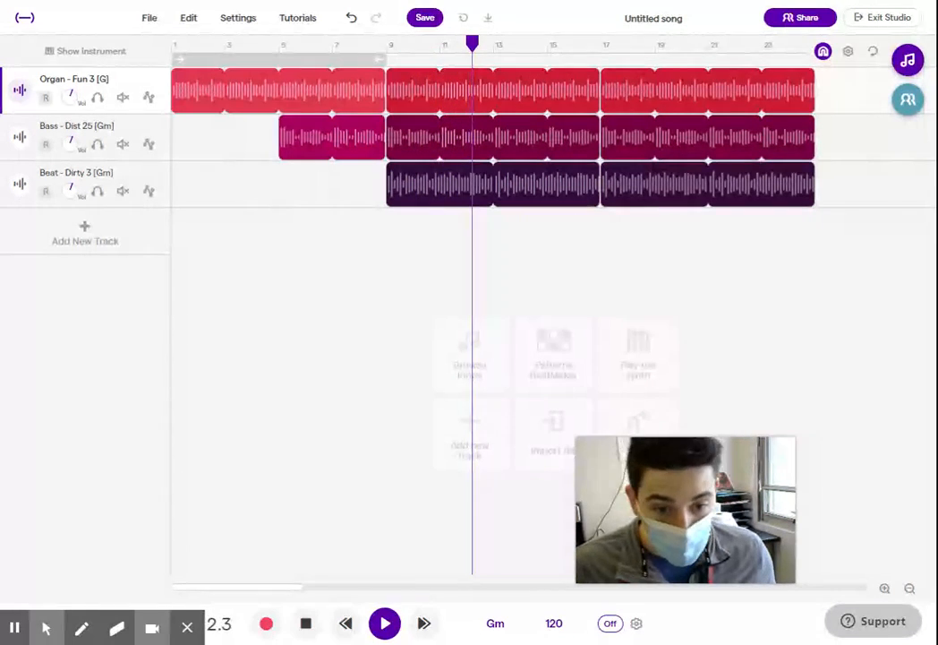
{"action": "key", "text": "space"}
- Clear the loop search and add the Anthem - Beat 1 (Tops) loop as a new track spanning bars 17 to 25
{"action": "left_click", "coordinate": [602, 46]}
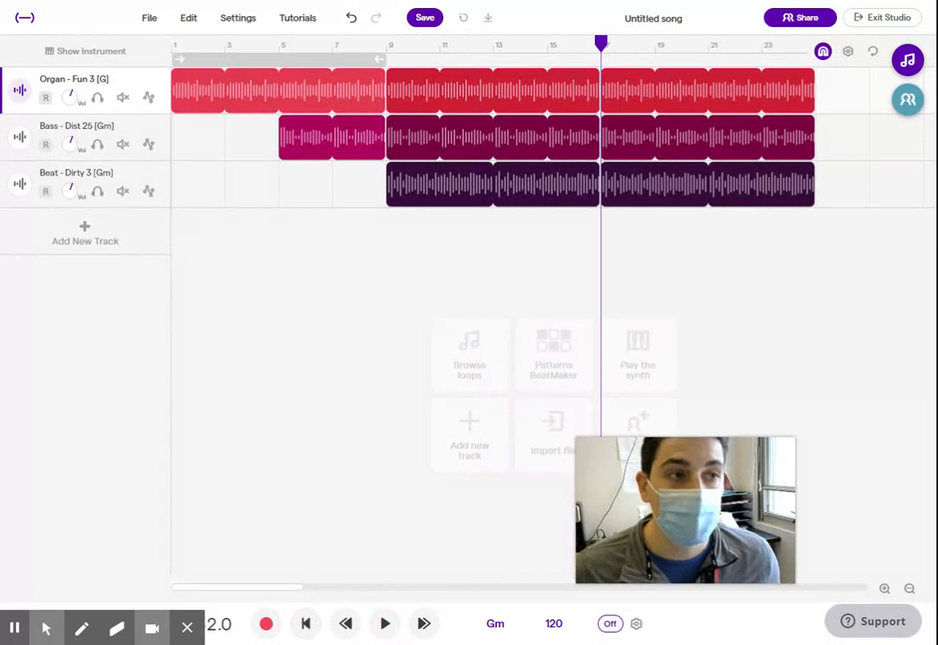
{"action": "left_click", "coordinate": [907, 59]}
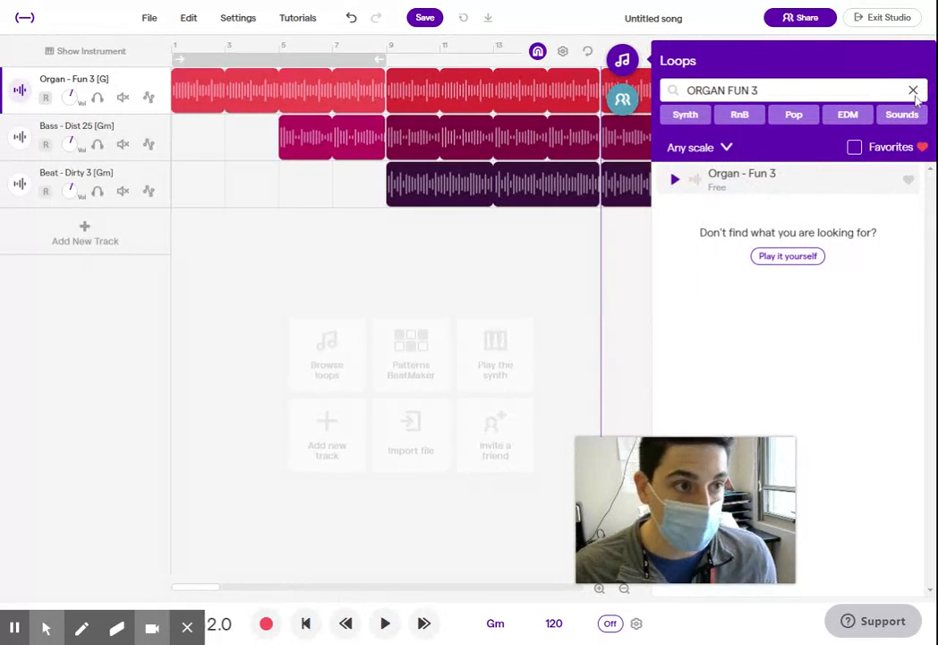
{"action": "left_click", "coordinate": [913, 93]}
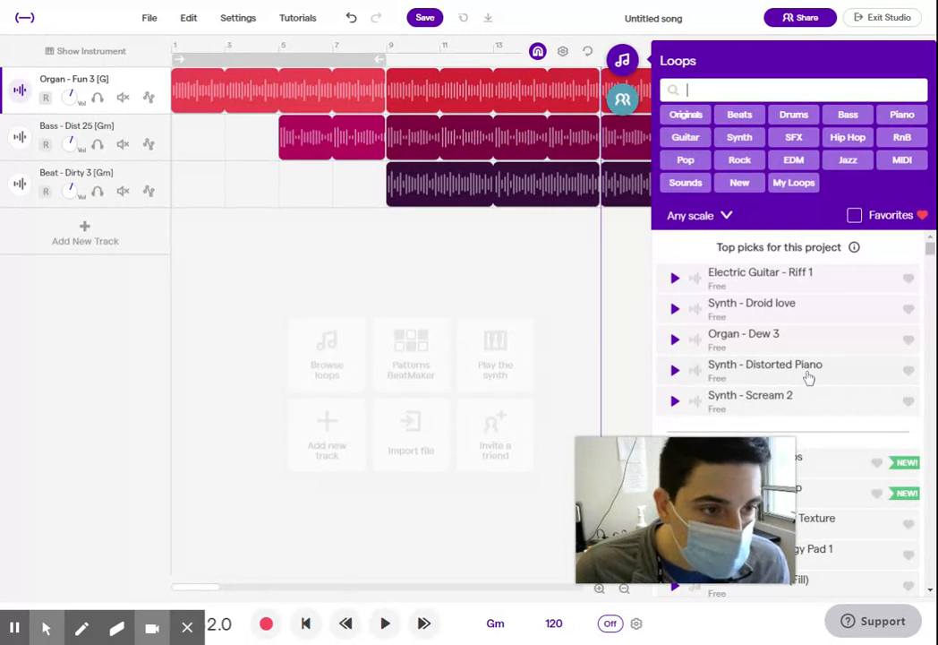
{"action": "scroll", "coordinate": [808, 377], "scroll_direction": "down", "scroll_amount": 3}
{"action": "scroll", "coordinate": [808, 358], "scroll_direction": "up", "scroll_amount": 3}
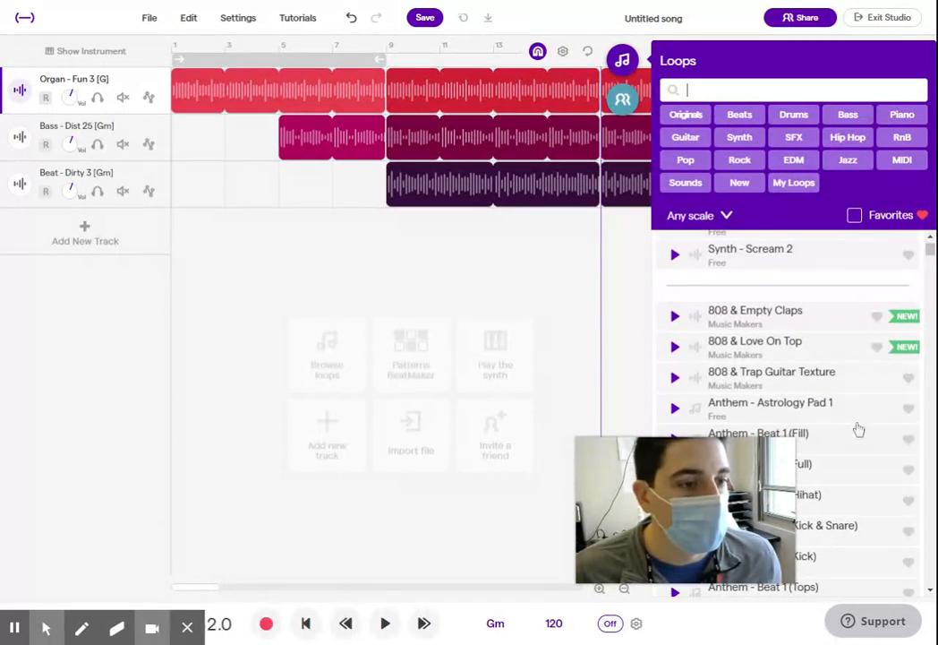
{"action": "scroll", "coordinate": [765, 367], "scroll_direction": "down", "scroll_amount": 5}
{"action": "left_click_drag", "start_coordinate": [837, 376], "coordinate": [570, 339]}
{"action": "left_click", "coordinate": [621, 70]}
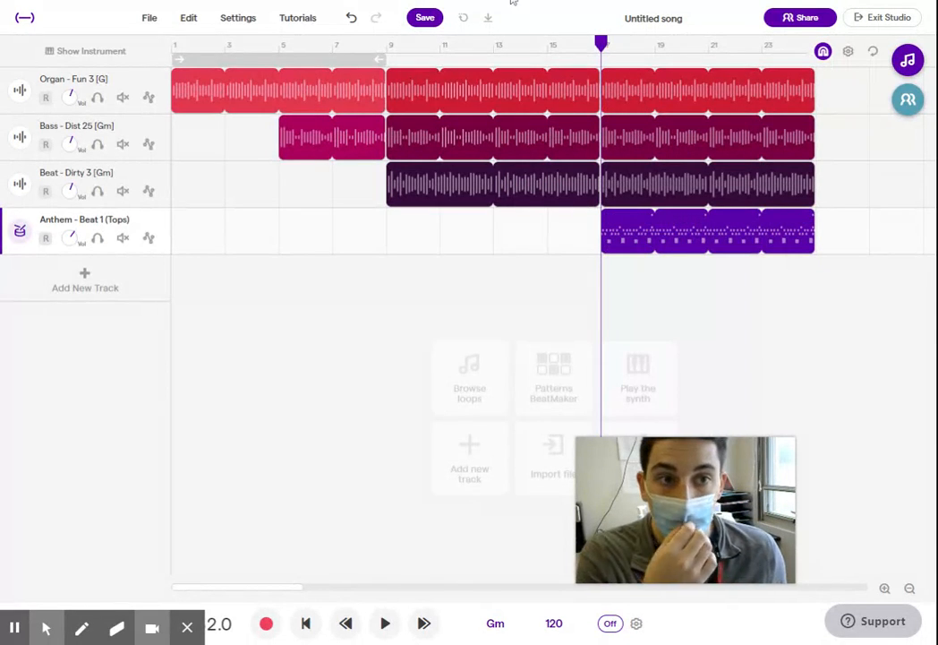
- Change the Organ - Fun 3 track's color to yellow-orange
{"action": "right_click", "coordinate": [161, 84]}
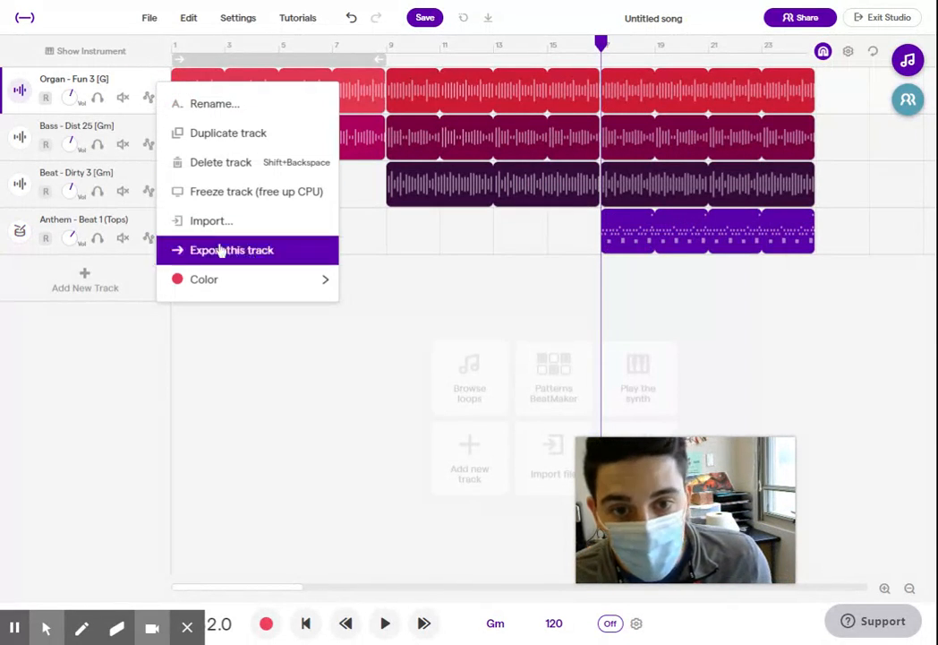
{"action": "mouse_move", "coordinate": [249, 285]}
{"action": "left_click", "coordinate": [439, 312]}
{"action": "left_click", "coordinate": [523, 274]}
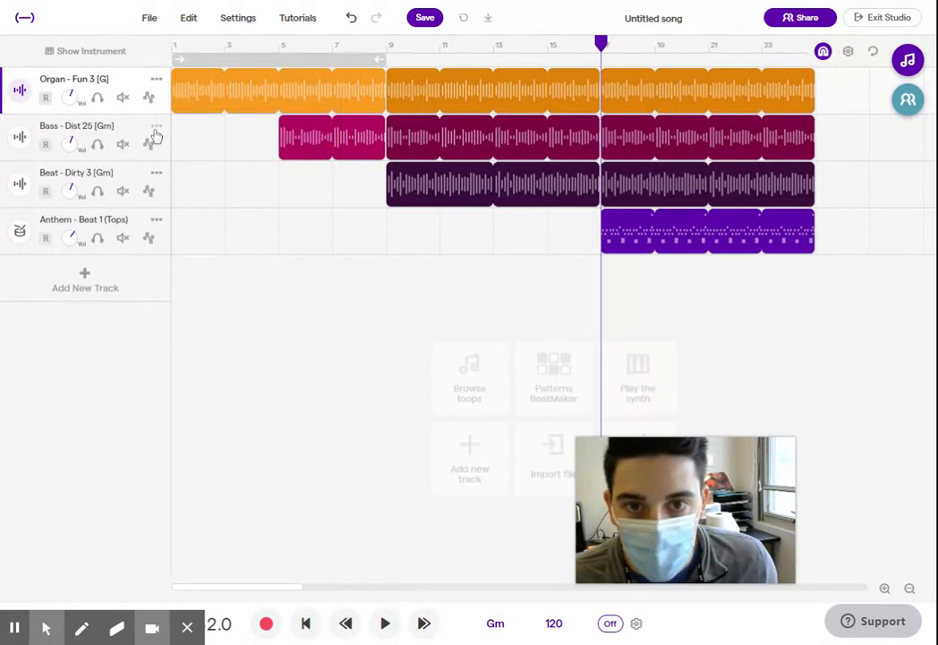
- Change the Bass - Dist 25 track's color to green
{"action": "right_click", "coordinate": [160, 127]}
{"action": "mouse_move", "coordinate": [249, 320]}
{"action": "left_click", "coordinate": [412, 353]}
{"action": "left_click", "coordinate": [435, 285]}
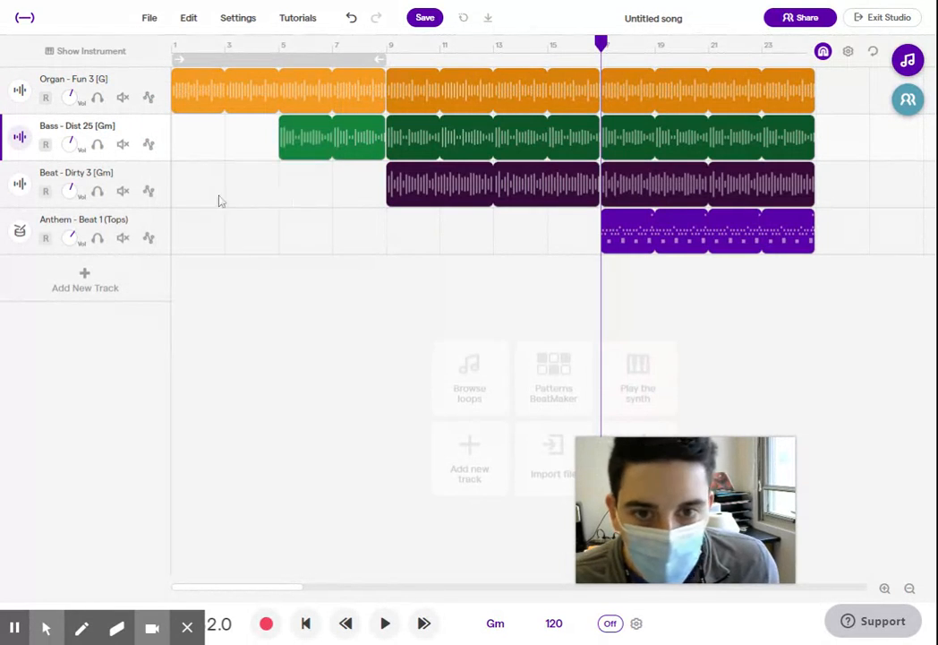
- Change the Beat - Dirty 3 track's color to red-orange
{"action": "right_click", "coordinate": [156, 180]}
{"action": "mouse_move", "coordinate": [268, 372]}
{"action": "left_click", "coordinate": [466, 404]}
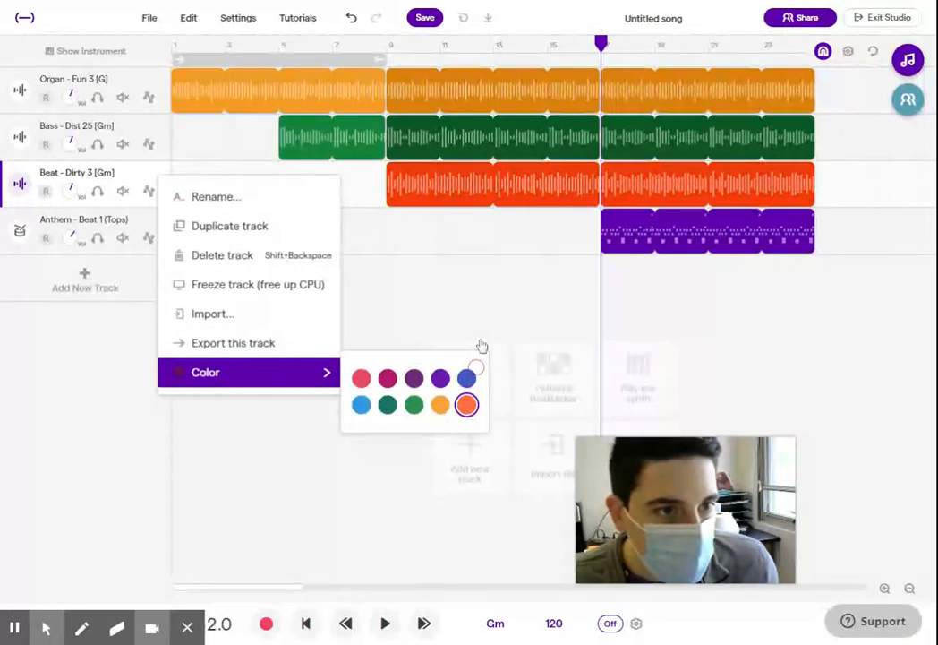
{"action": "left_click", "coordinate": [385, 219]}
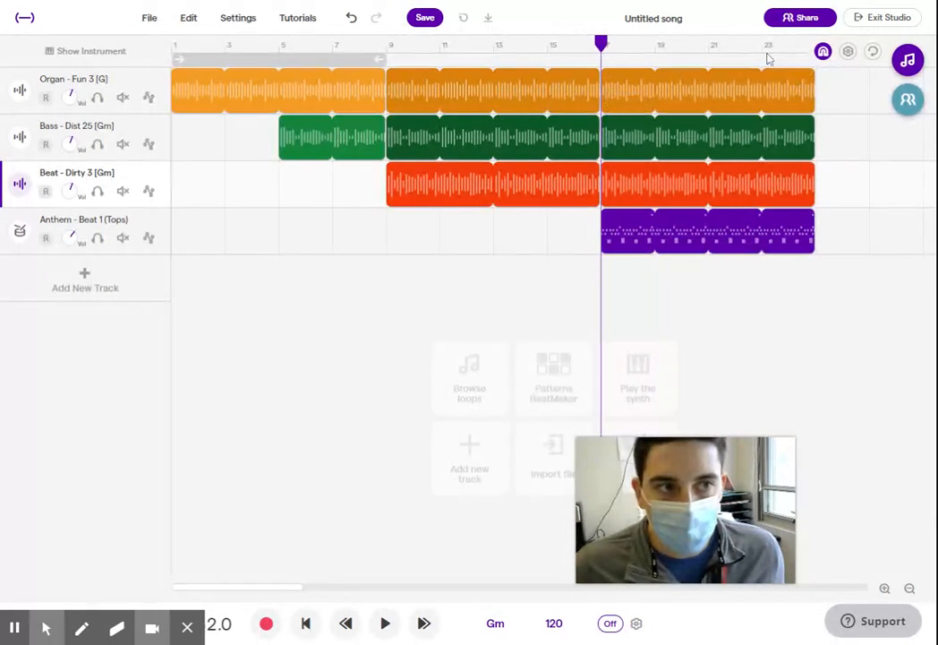
- Fade out all four clips in bars 17 to 25 together, starting the fade at about bar 17, and play the result back
{"action": "left_click_drag", "start_coordinate": [844, 84], "coordinate": [725, 298]}
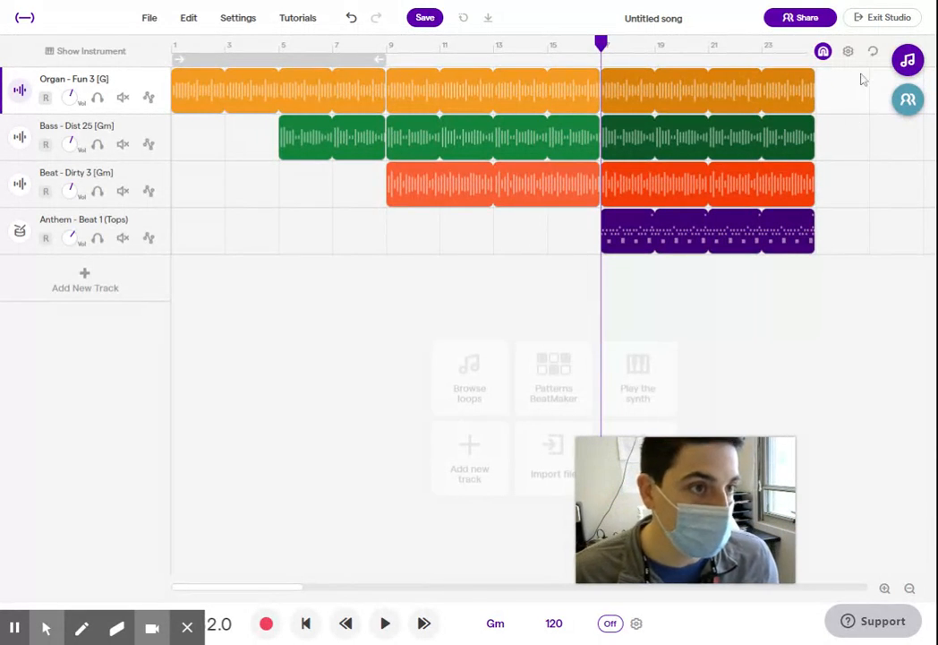
{"action": "left_click_drag", "start_coordinate": [845, 86], "coordinate": [771, 273]}
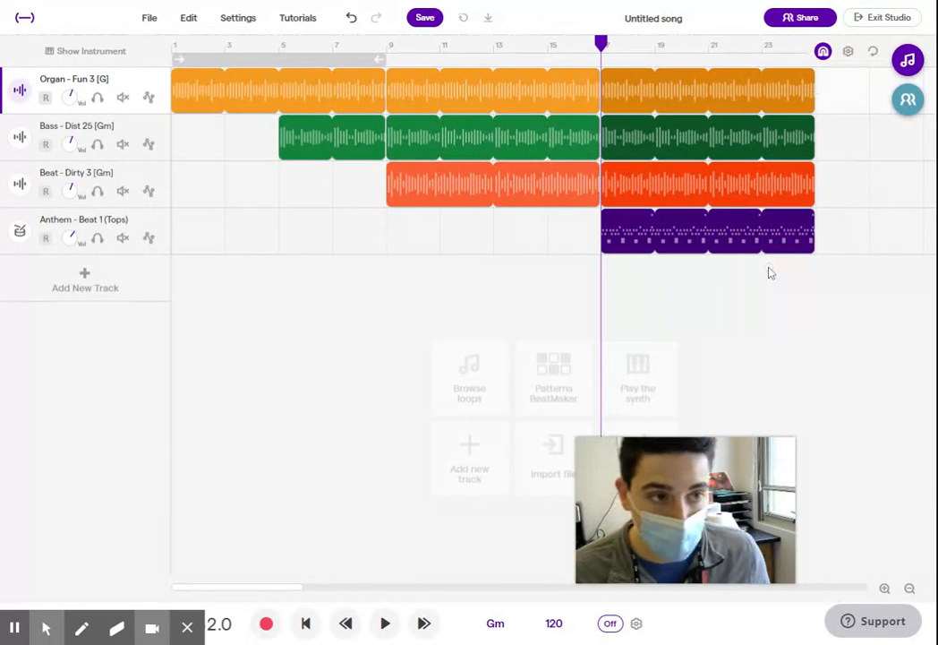
{"action": "left_click_drag", "start_coordinate": [859, 88], "coordinate": [804, 266]}
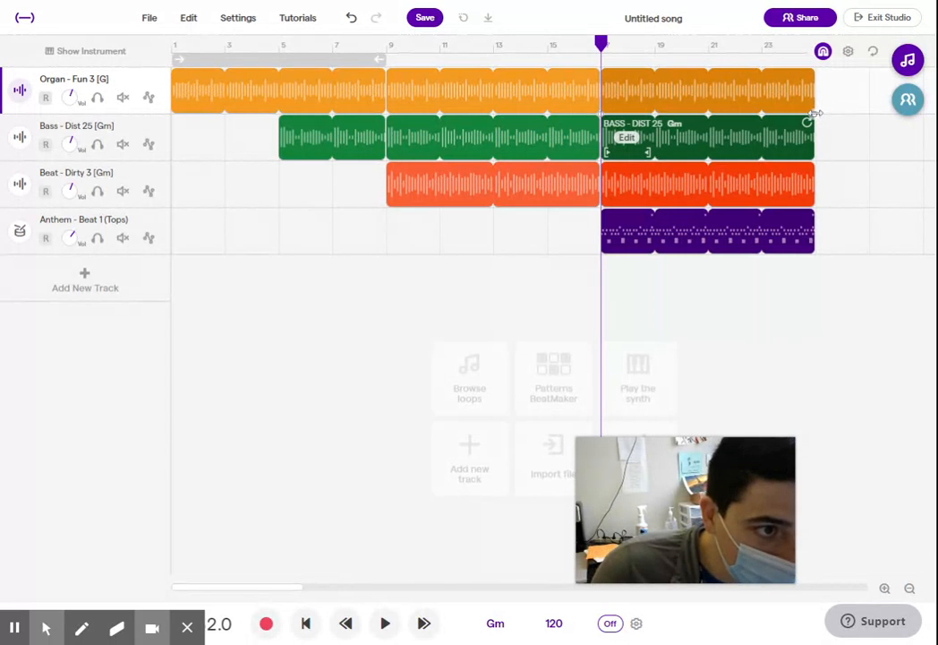
{"action": "left_click_drag", "start_coordinate": [815, 114], "coordinate": [616, 114]}
{"action": "key", "text": "space"}
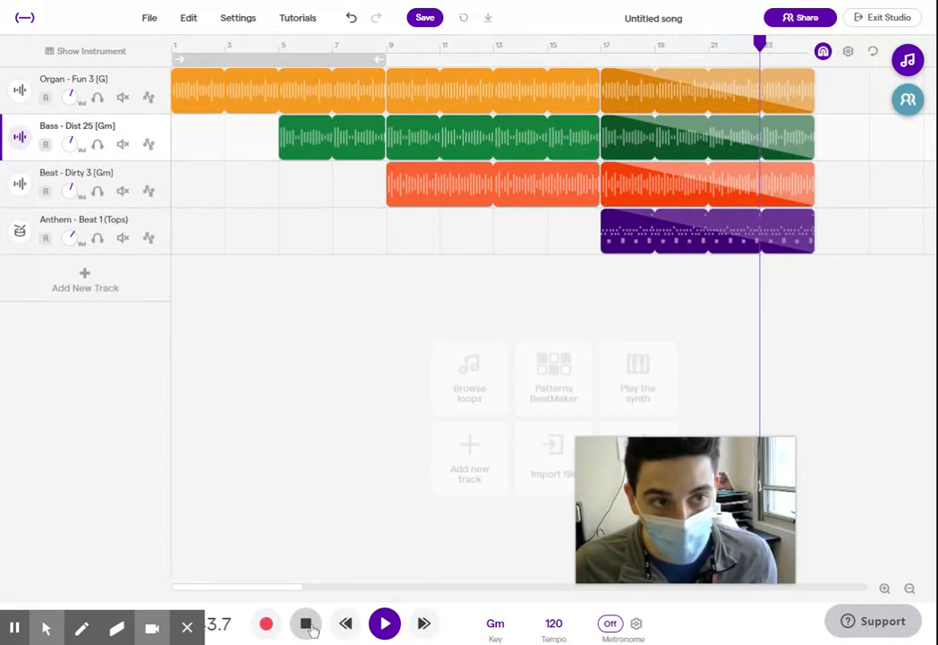
{"action": "left_click", "coordinate": [306, 624]}
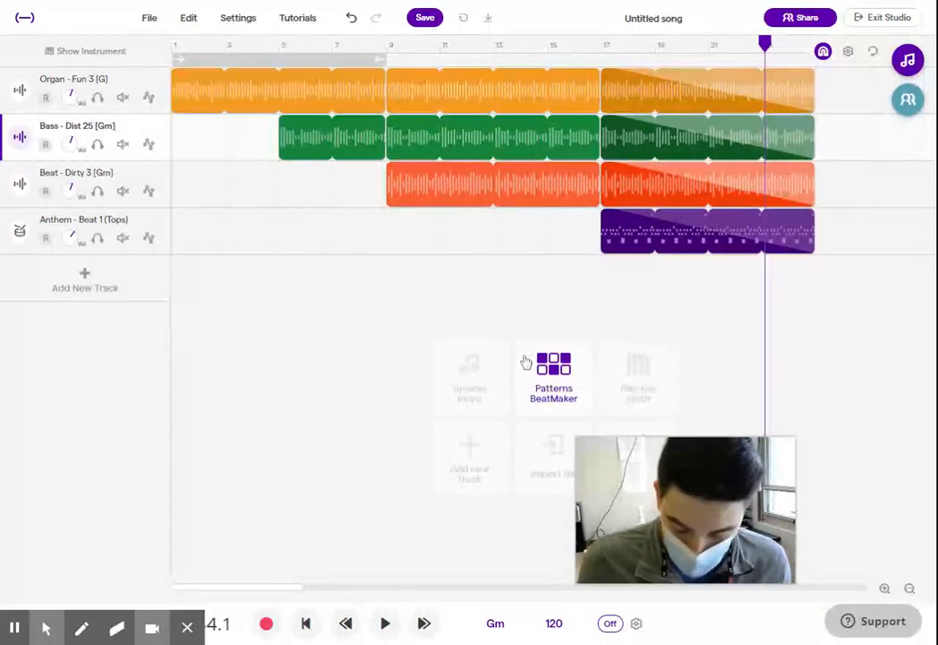
- Undo the shared fade-out on the four final clips and leave them deselected
{"action": "left_click", "coordinate": [902, 170]}
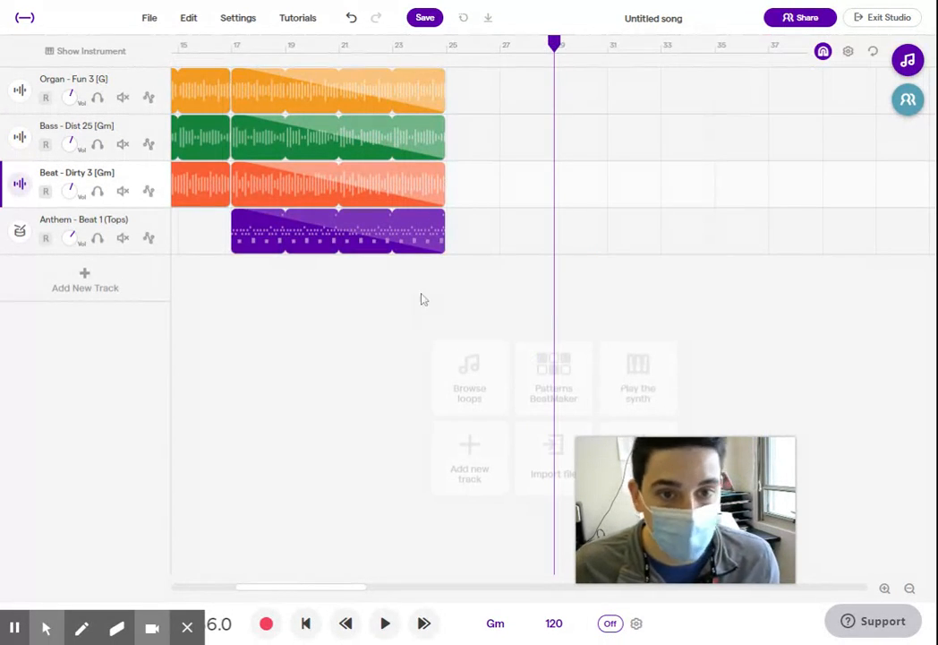
{"action": "left_click", "coordinate": [488, 174]}
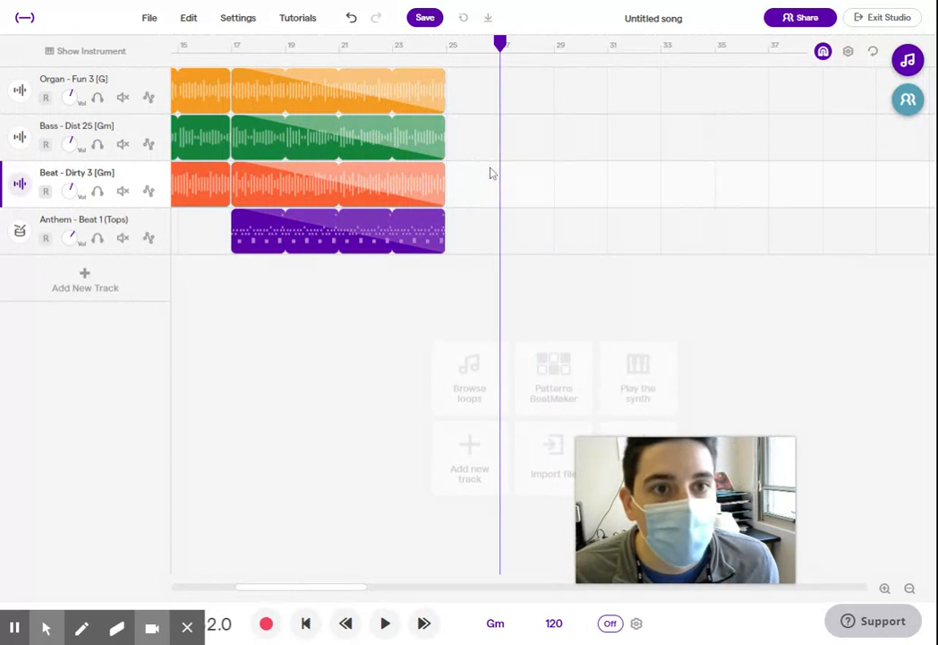
{"action": "left_click", "coordinate": [351, 18]}
{"action": "left_click_drag", "start_coordinate": [462, 85], "coordinate": [488, 130]}
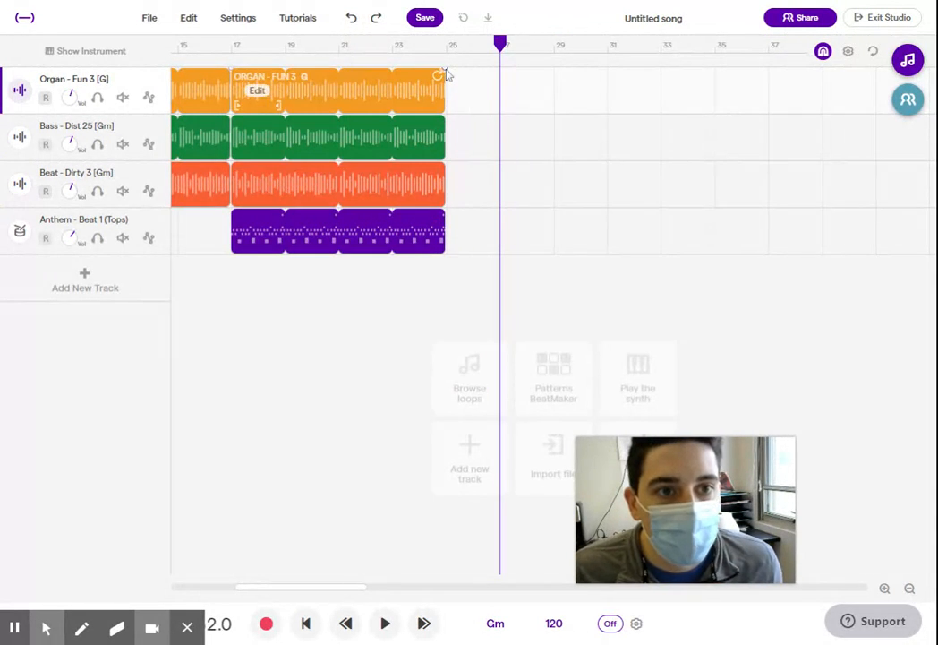
- Fade out the final clips individually, starting at about bar 19 for organ, 22 for bass, 20 for beat and 17 for Anthem
{"action": "mouse_move", "coordinate": [448, 76]}
{"action": "left_mouse_down"}
{"action": "mouse_move", "coordinate": [457, 67]}
{"action": "mouse_move", "coordinate": [272, 84]}
{"action": "mouse_move", "coordinate": [282, 87]}
{"action": "left_mouse_up"}
{"action": "mouse_move", "coordinate": [445, 115]}
{"action": "left_mouse_down"}
{"action": "mouse_move", "coordinate": [362, 94]}
{"action": "mouse_move", "coordinate": [386, 115]}
{"action": "left_mouse_up"}
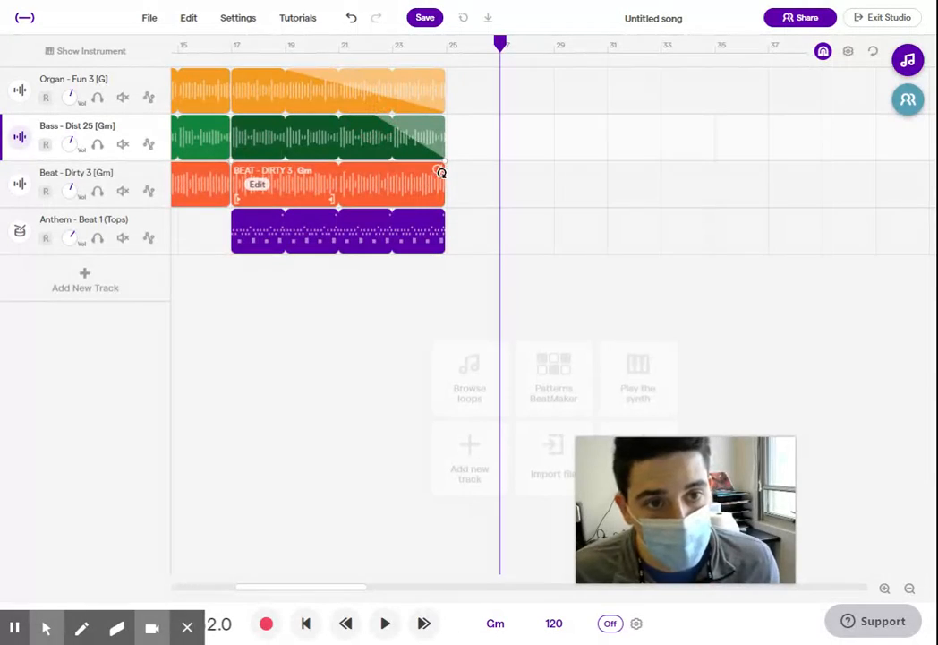
{"action": "left_click_drag", "start_coordinate": [444, 162], "coordinate": [204, 165]}
{"action": "left_click_drag", "start_coordinate": [444, 210], "coordinate": [122, 192]}
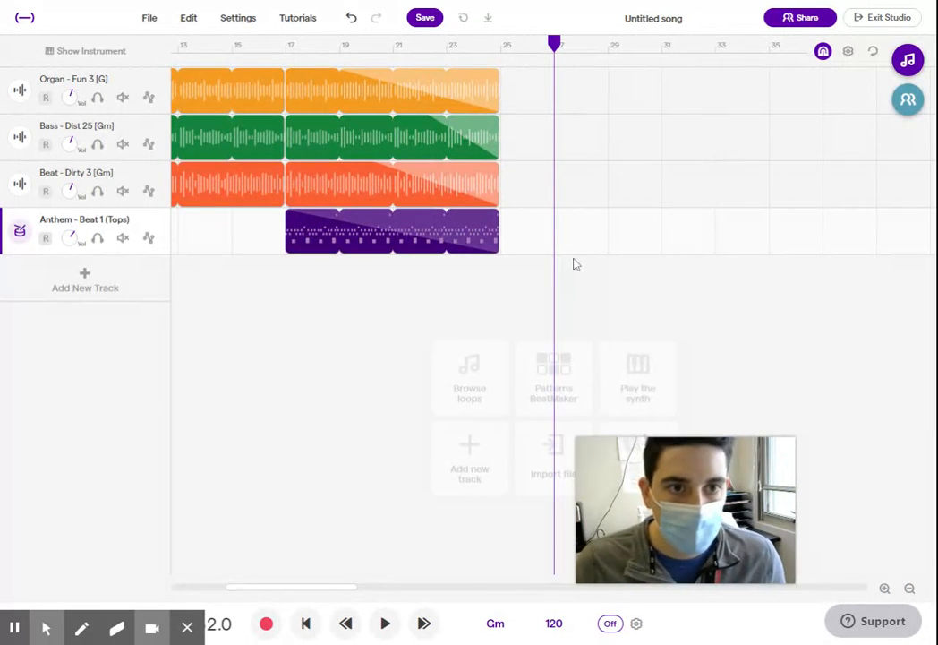
- Undo the four individual fade-outs on the organ, bass, beat and Anthem clips
{"action": "left_click", "coordinate": [353, 20]}
{"action": "left_click", "coordinate": [354, 21]}
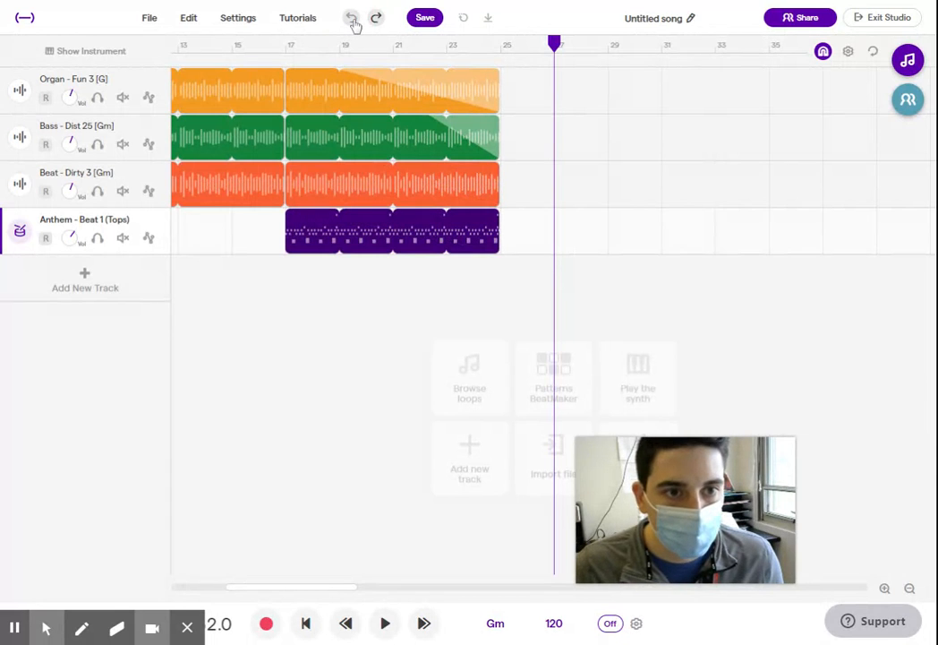
{"action": "left_click", "coordinate": [352, 20]}
{"action": "left_click", "coordinate": [354, 20]}
- Fade out the four clips in bars 17 to 25 together, starting at about bar 18, and delete them
{"action": "left_click_drag", "start_coordinate": [560, 79], "coordinate": [412, 284]}
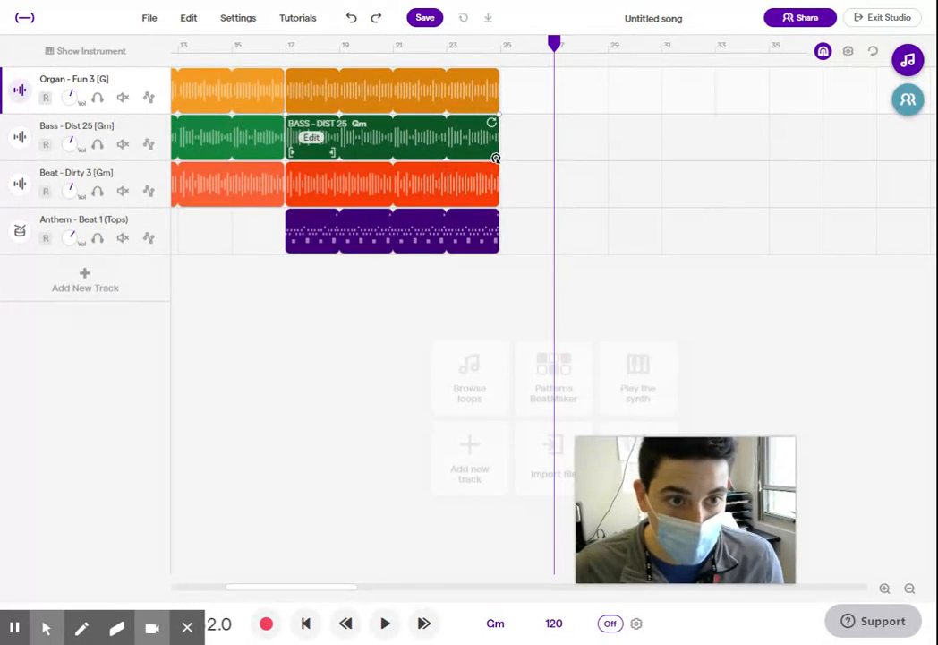
{"action": "left_click_drag", "start_coordinate": [497, 117], "coordinate": [312, 145]}
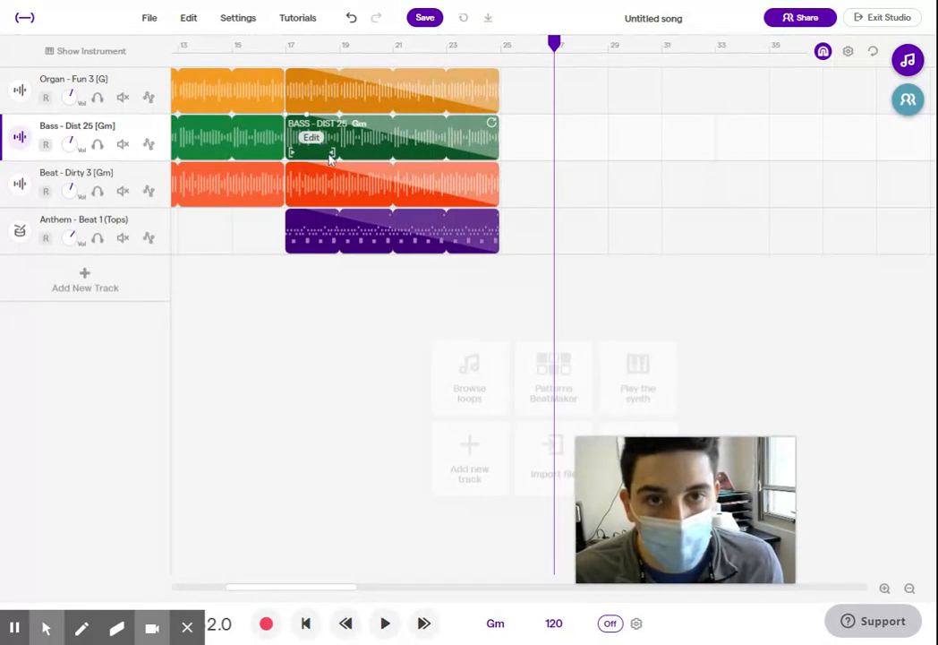
{"action": "key", "text": "Delete"}
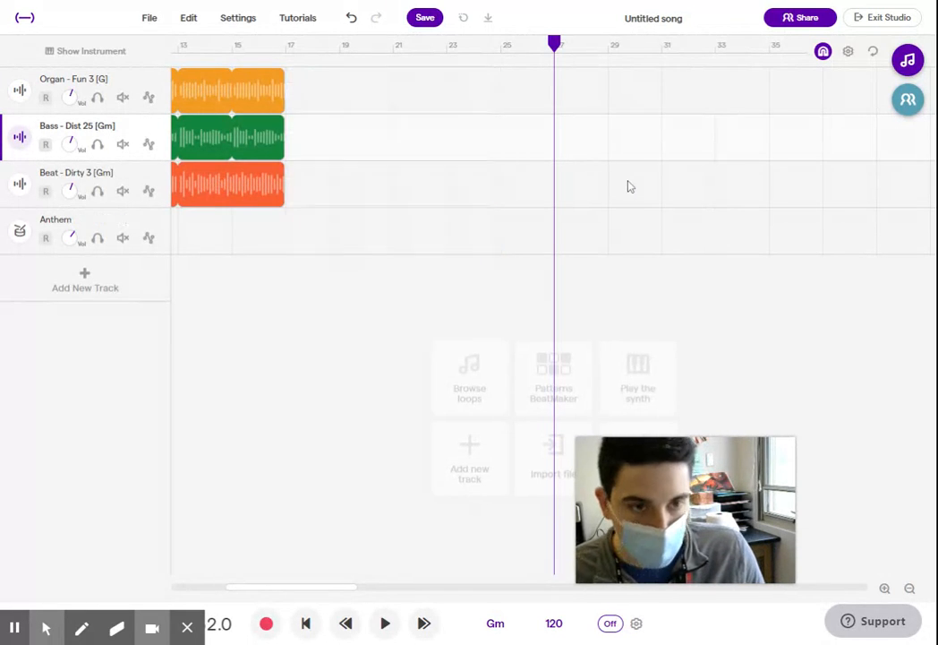
- Undo the deletion and the shared fade-out of the four final clips
{"action": "left_click", "coordinate": [351, 18]}
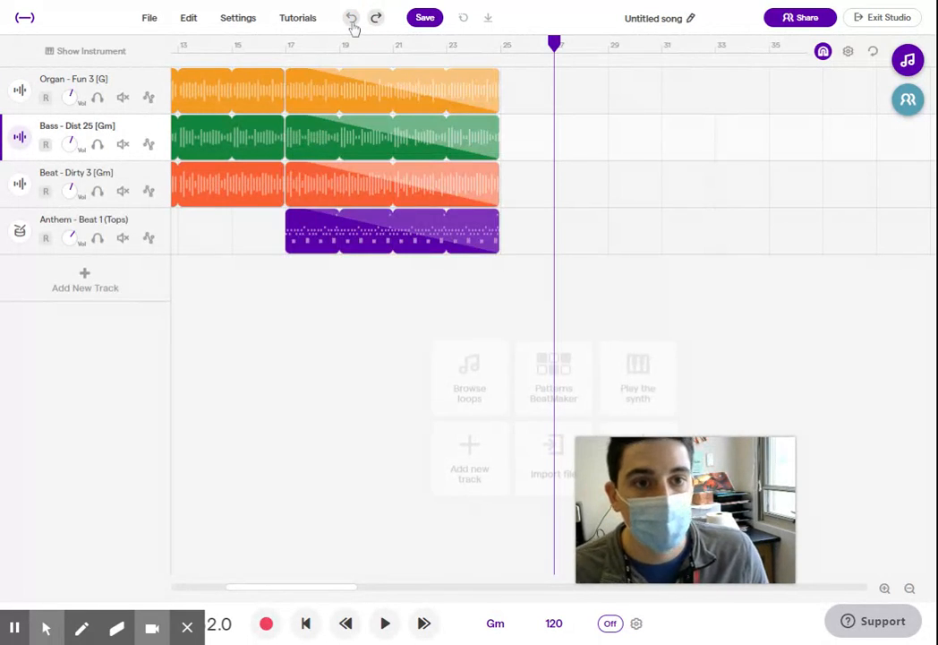
{"action": "left_click", "coordinate": [658, 195]}
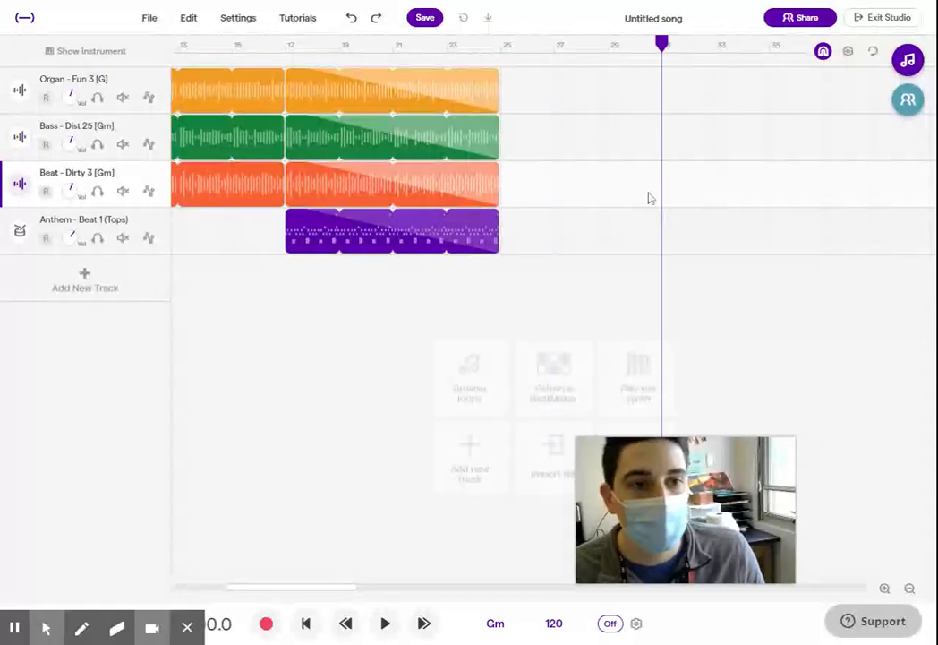
{"action": "left_click", "coordinate": [352, 18]}
- Extend the Anthem loop to bar 33 and shorten it back to bar 25
{"action": "left_click", "coordinate": [494, 215]}
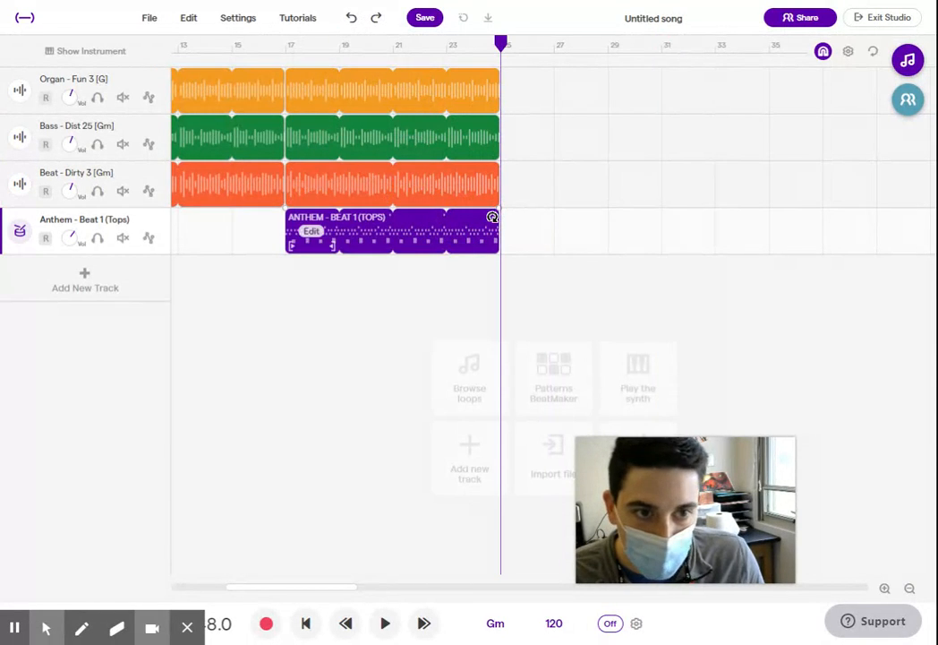
{"action": "left_click_drag", "start_coordinate": [491, 217], "coordinate": [727, 215]}
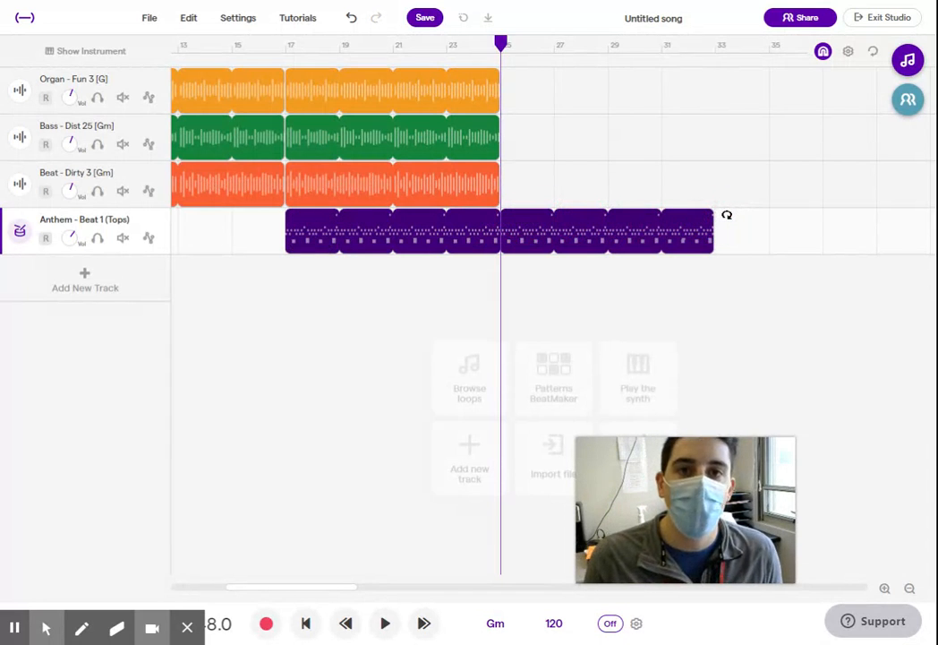
{"action": "left_click_drag", "start_coordinate": [713, 215], "coordinate": [503, 244]}
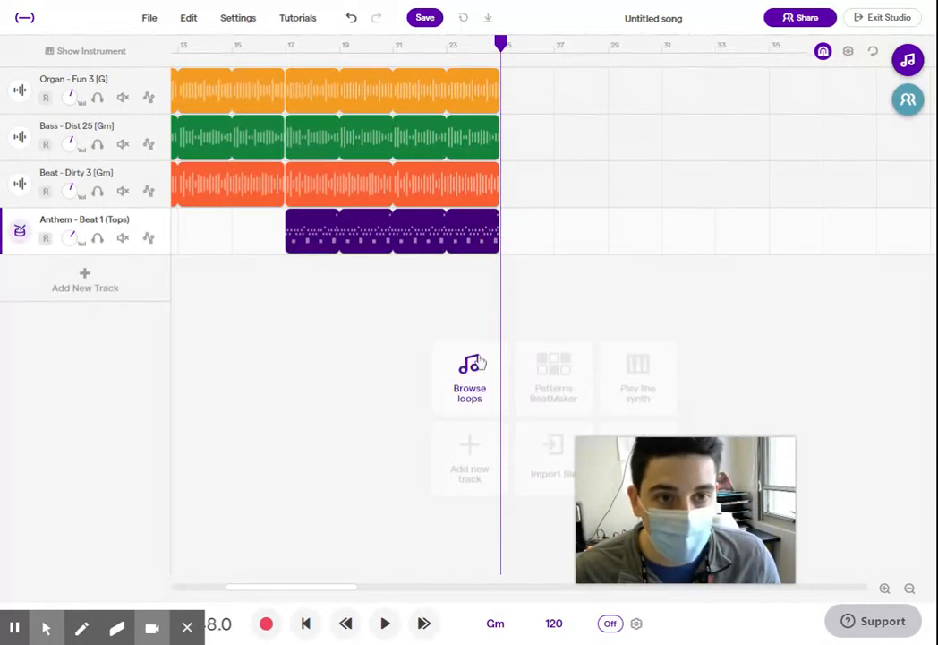
- Delete the organ, bass and beat clips in bars 17 to 25, keeping the Anthem clip
{"action": "left_click_drag", "start_coordinate": [546, 195], "coordinate": [412, 78]}
{"action": "key", "text": "Delete"}
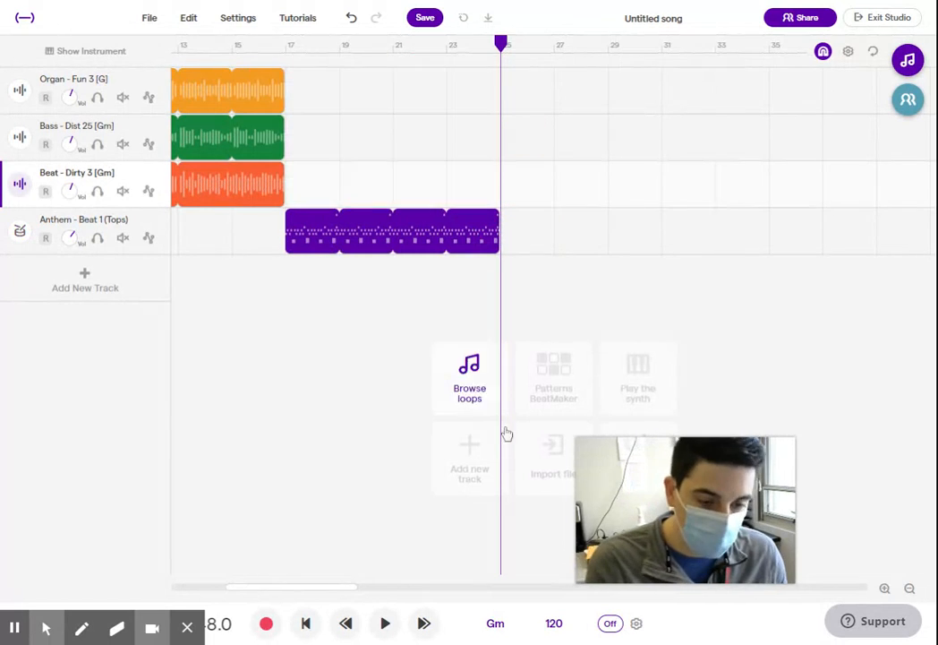
- Extend the organ, bass and beat loops that end at bar 17 so they repeat to bar 27
{"action": "left_click_drag", "start_coordinate": [350, 593], "coordinate": [294, 591]}
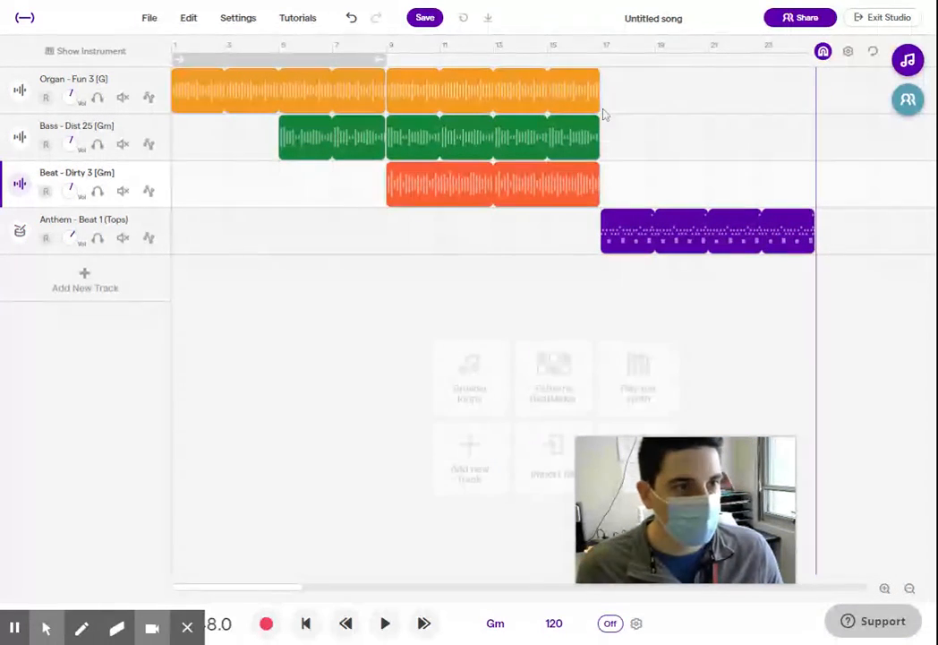
{"action": "left_click_drag", "start_coordinate": [597, 78], "coordinate": [866, 78]}
{"action": "left_click_drag", "start_coordinate": [592, 122], "coordinate": [863, 125]}
{"action": "left_click_drag", "start_coordinate": [593, 172], "coordinate": [854, 172]}
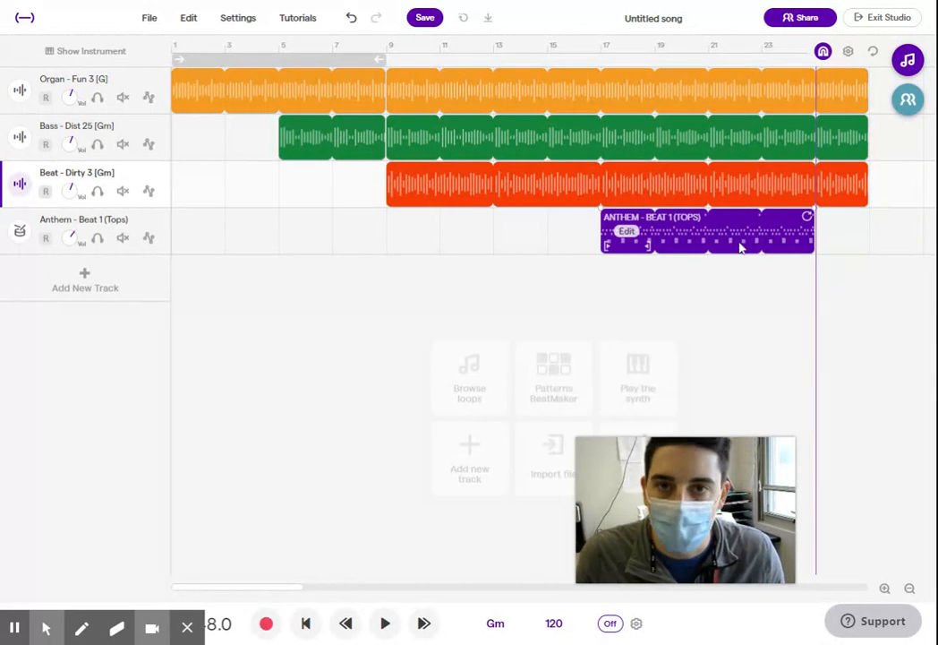
- Undo the three loop extensions on the organ, bass and beat tracks
{"action": "left_click", "coordinate": [352, 19]}
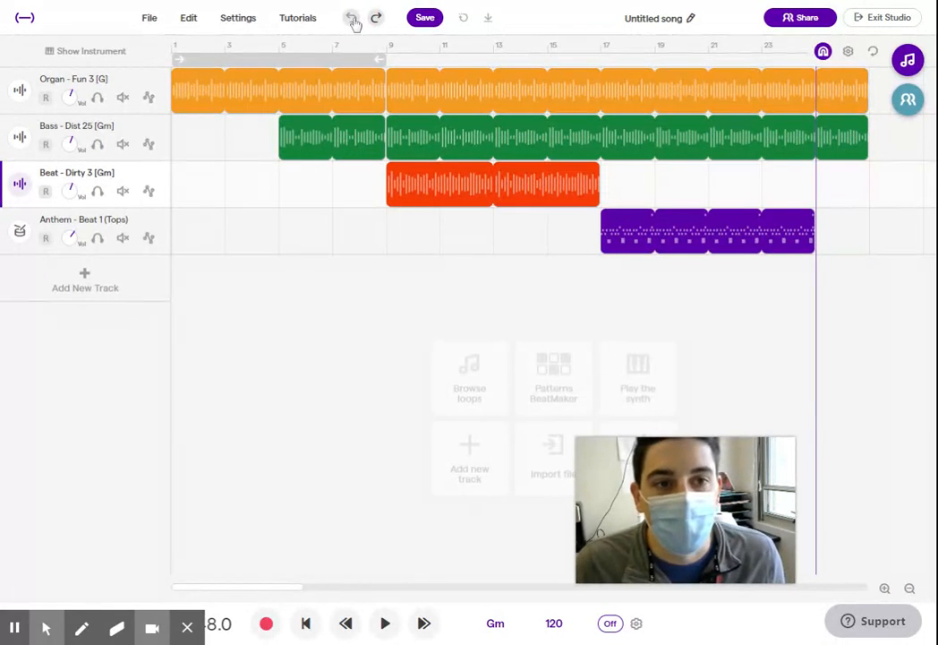
{"action": "left_click", "coordinate": [353, 18]}
{"action": "left_click", "coordinate": [353, 19]}
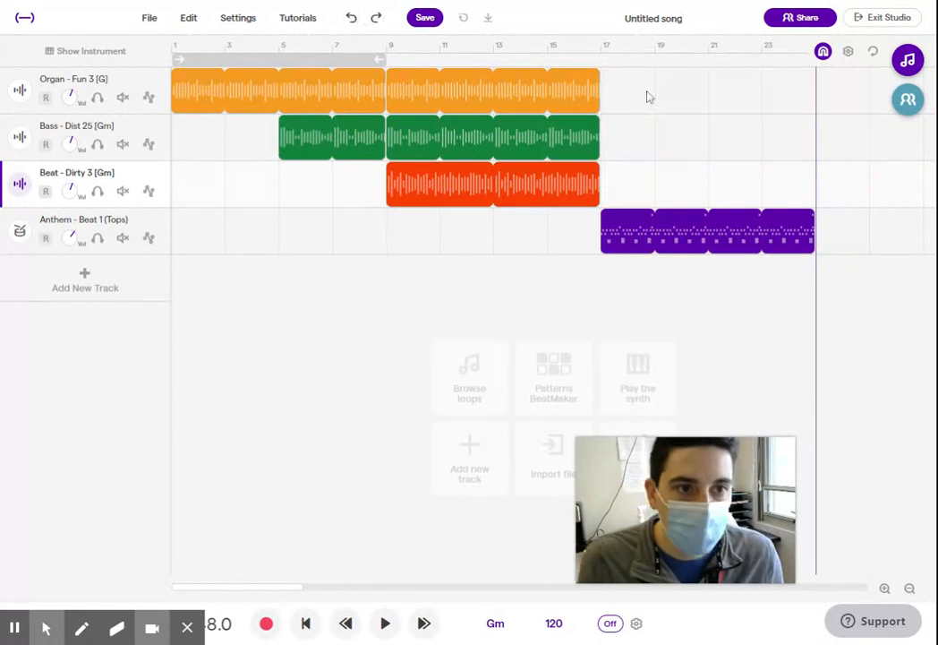
- Extend only the second organ loop to about bar 23
{"action": "left_click_drag", "start_coordinate": [597, 79], "coordinate": [574, 76]}
{"action": "left_click", "coordinate": [778, 184]}
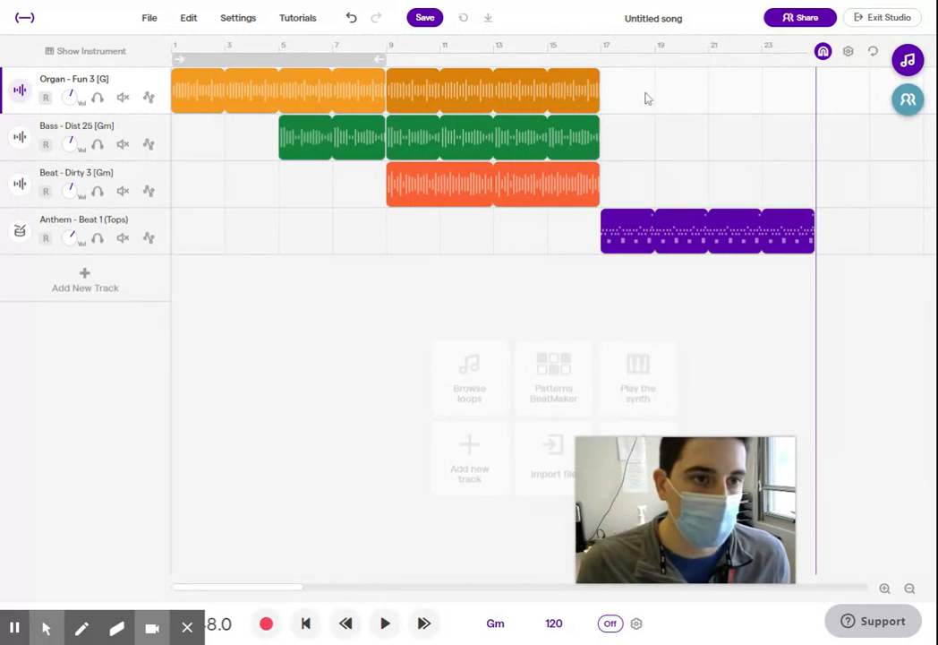
{"action": "left_click", "coordinate": [591, 79]}
{"action": "left_click_drag", "start_coordinate": [591, 77], "coordinate": [752, 84]}
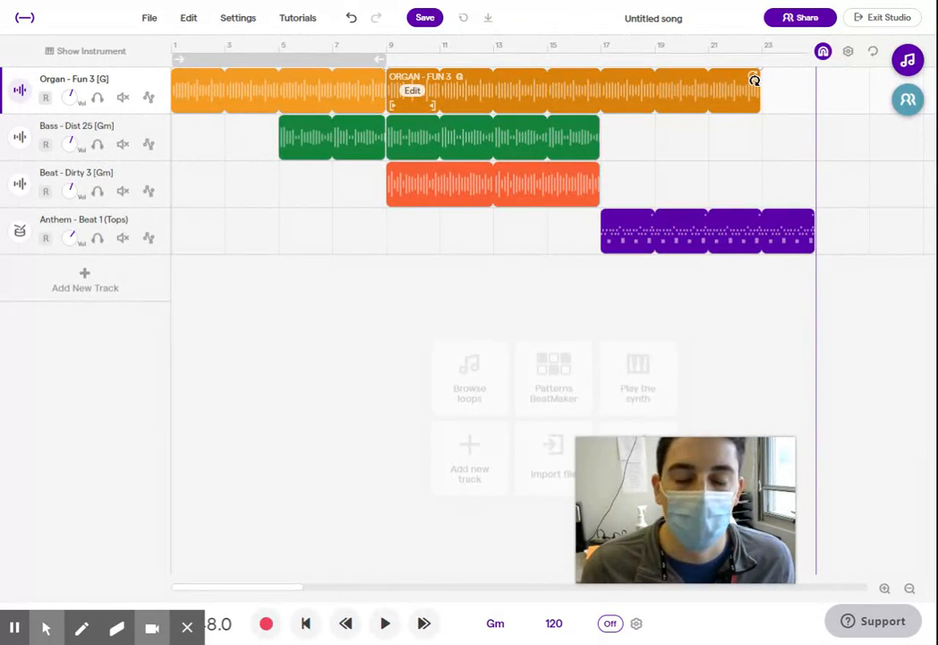
- Shorten the organ loop back to bar 17 and copy the organ, bass and beat clips of bars 9 to 17 to bar 17
{"action": "left_click_drag", "start_coordinate": [754, 78], "coordinate": [555, 184]}
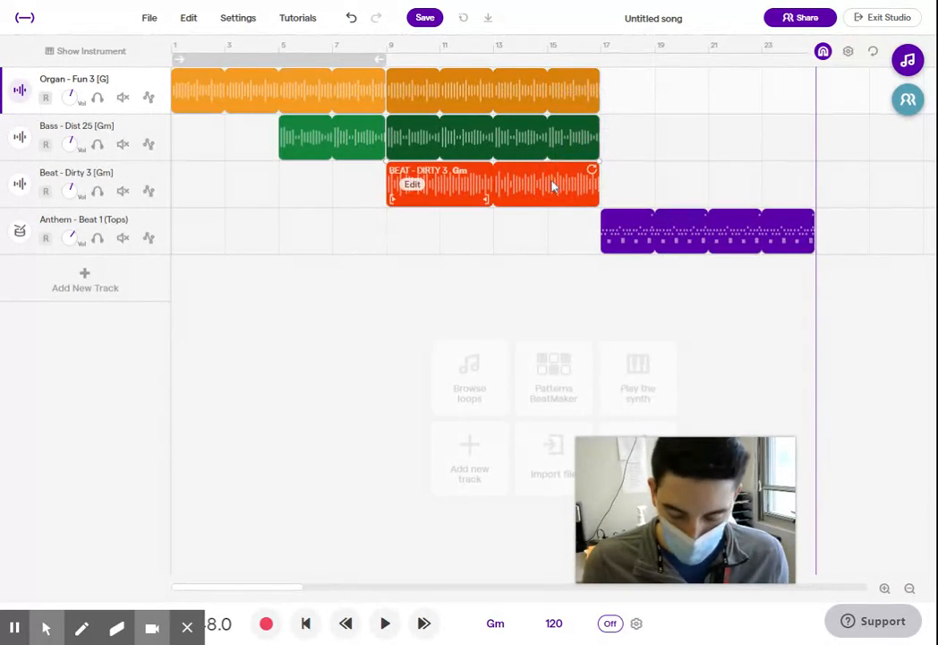
{"action": "left_click", "coordinate": [605, 46]}
{"action": "key", "text": "ctrl+v"}
- Fade out all four clips in bars 17 to 25 together, starting at about bar 19
{"action": "left_click", "coordinate": [840, 99]}
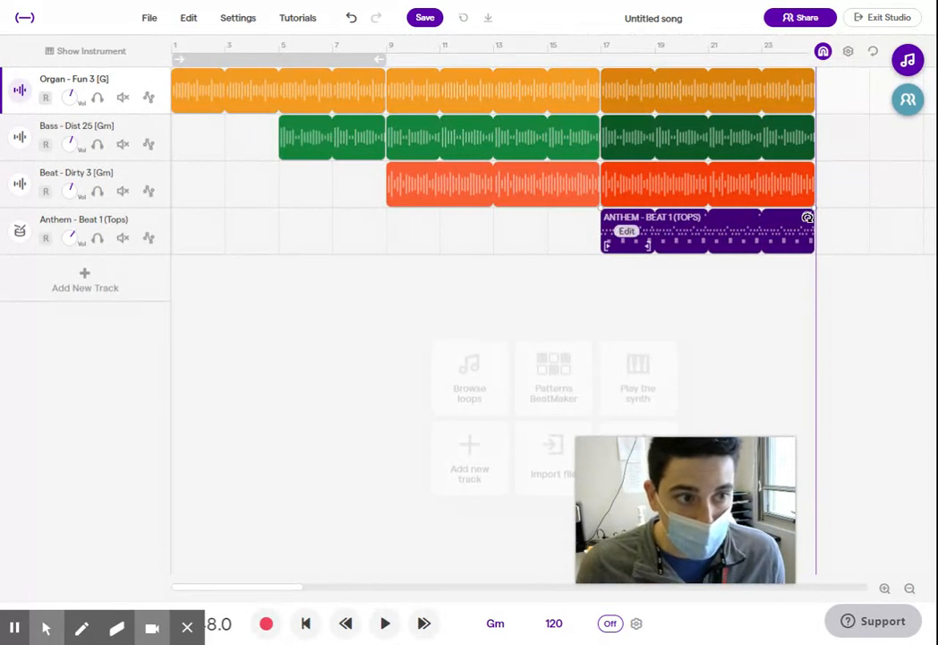
{"action": "left_click_drag", "start_coordinate": [804, 218], "coordinate": [645, 212]}
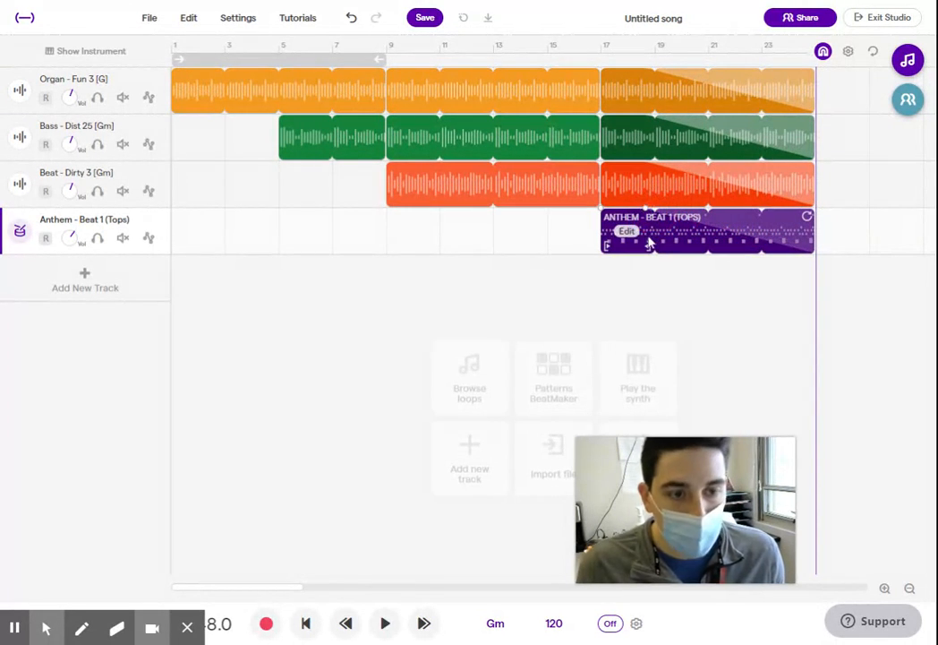
- Rename the song as "Title Must Start With Capital Letters"
{"action": "left_click", "coordinate": [663, 25]}
{"action": "key", "text": "BackSpace"}
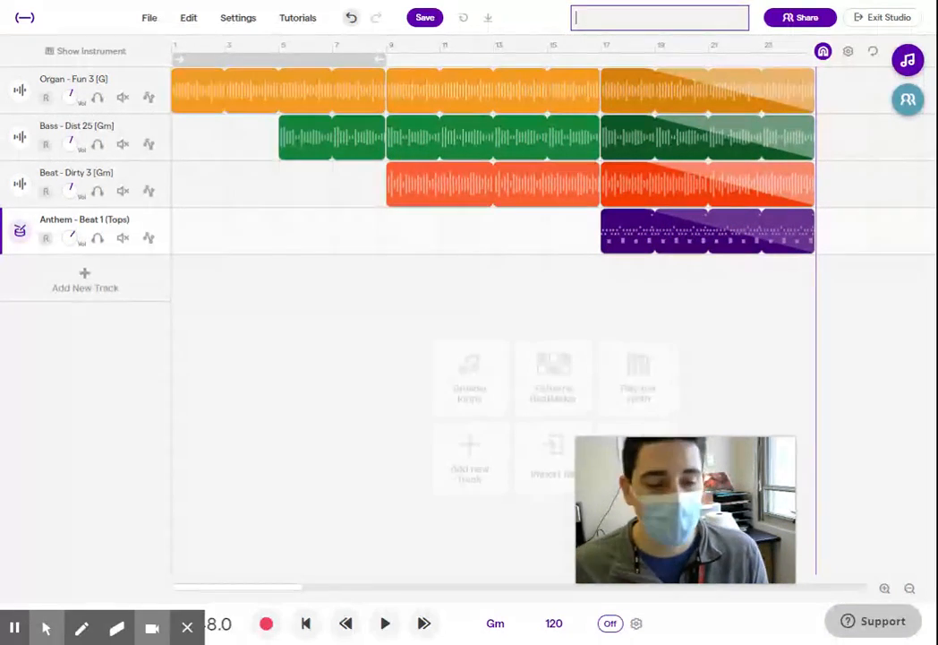
{"action": "type", "text": "Title Must Start With Ca"}
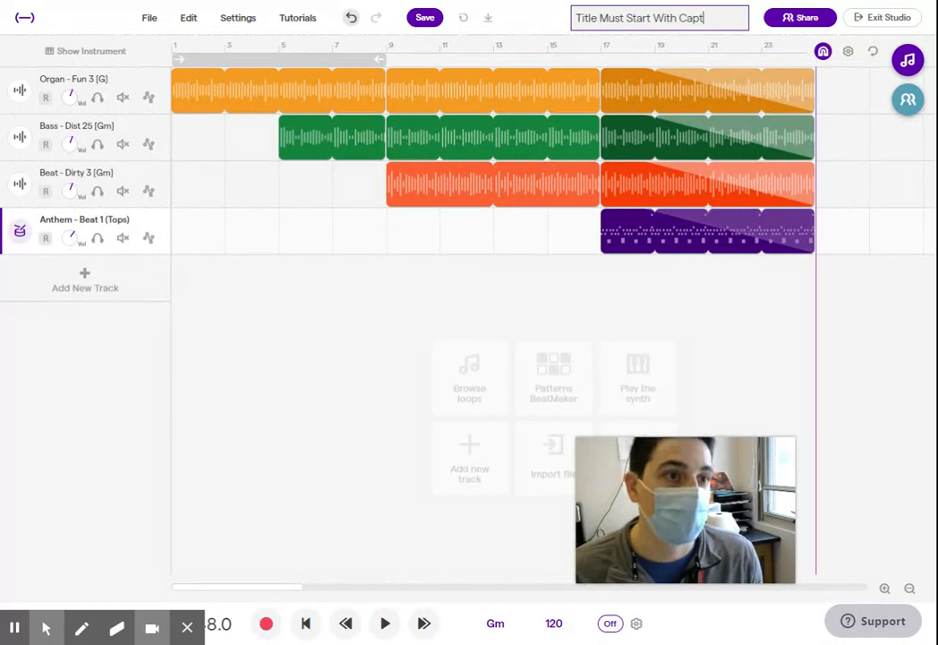
{"action": "type", "text": "pital Letters"}
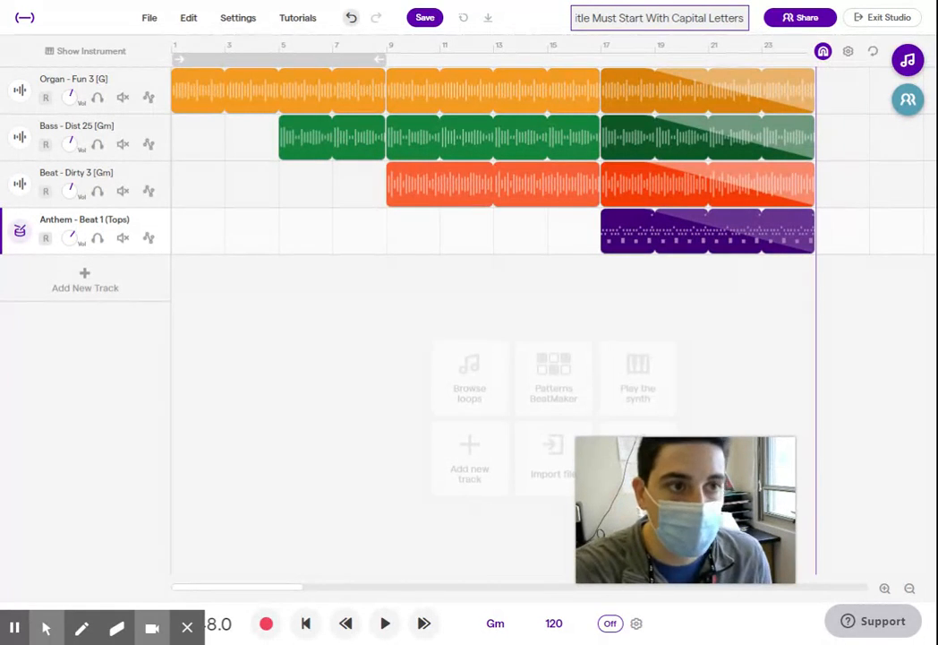
- Clear the song's title and save the song
{"action": "left_click_drag", "start_coordinate": [744, 18], "coordinate": [555, 18]}
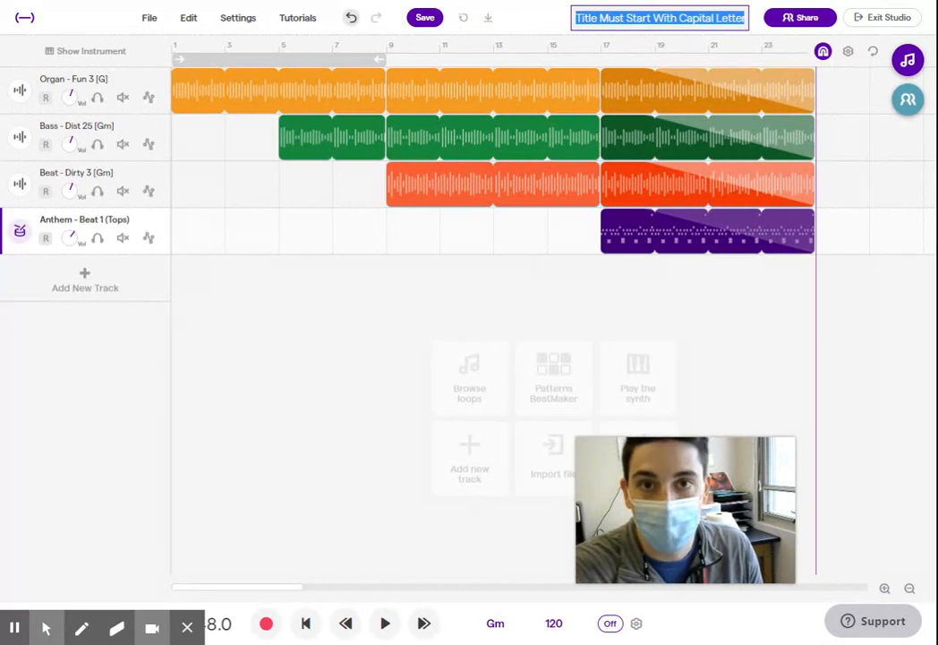
{"action": "type", "text": "V"}
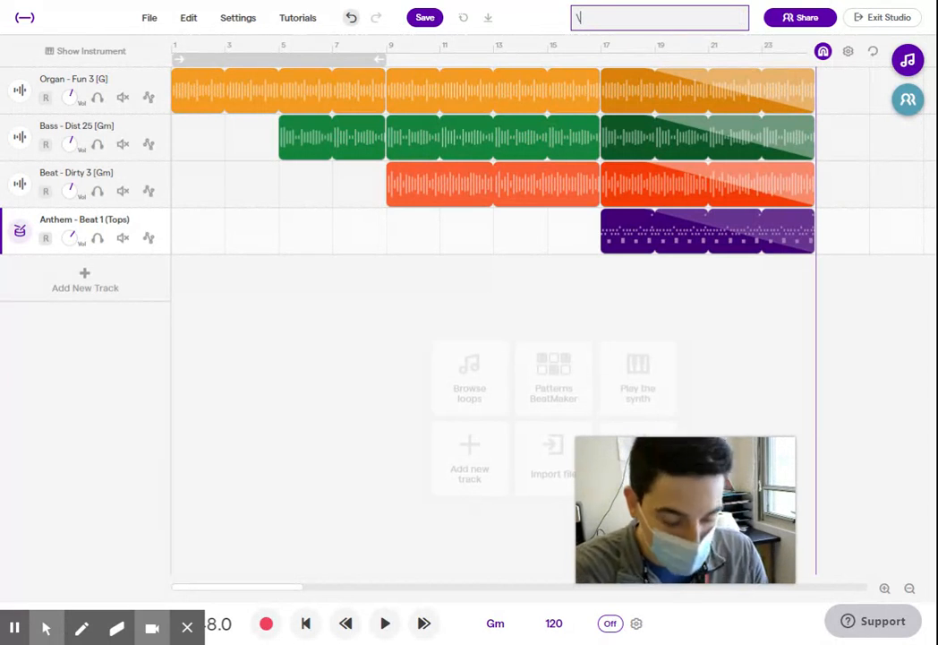
{"action": "key", "text": "BackSpace"}
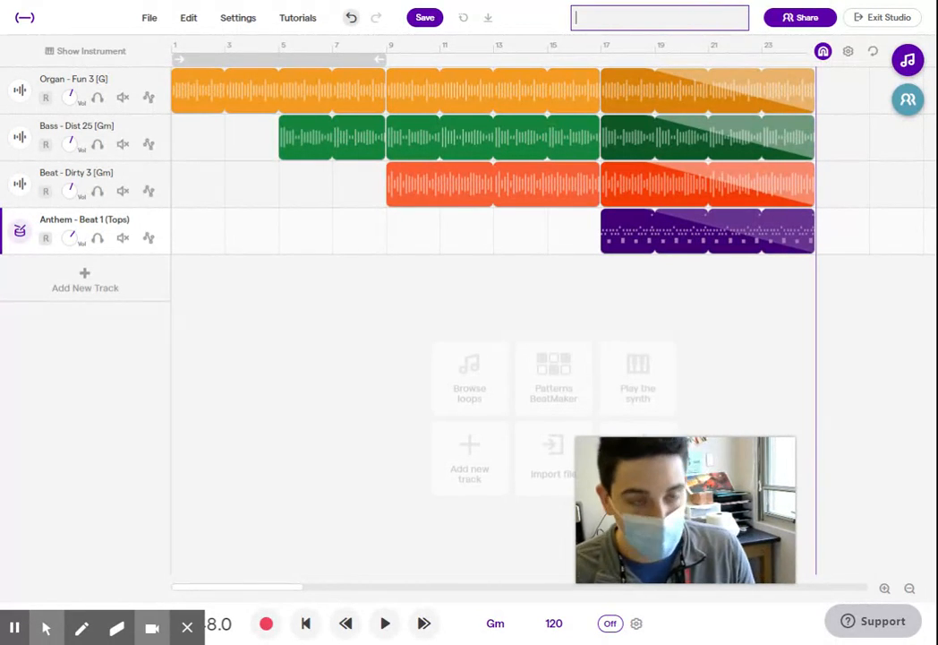
{"action": "left_click", "coordinate": [430, 19]}
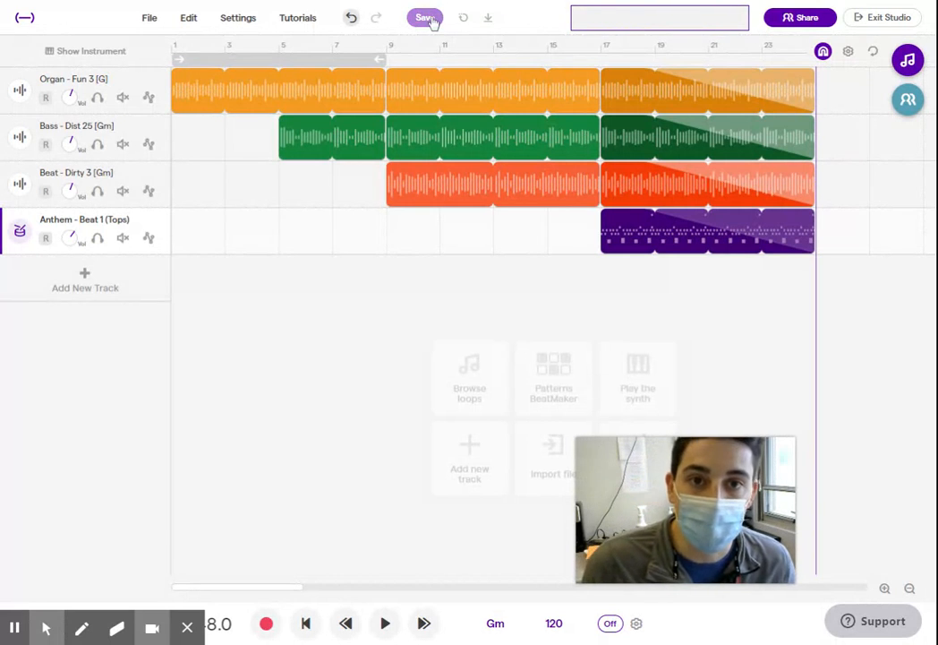